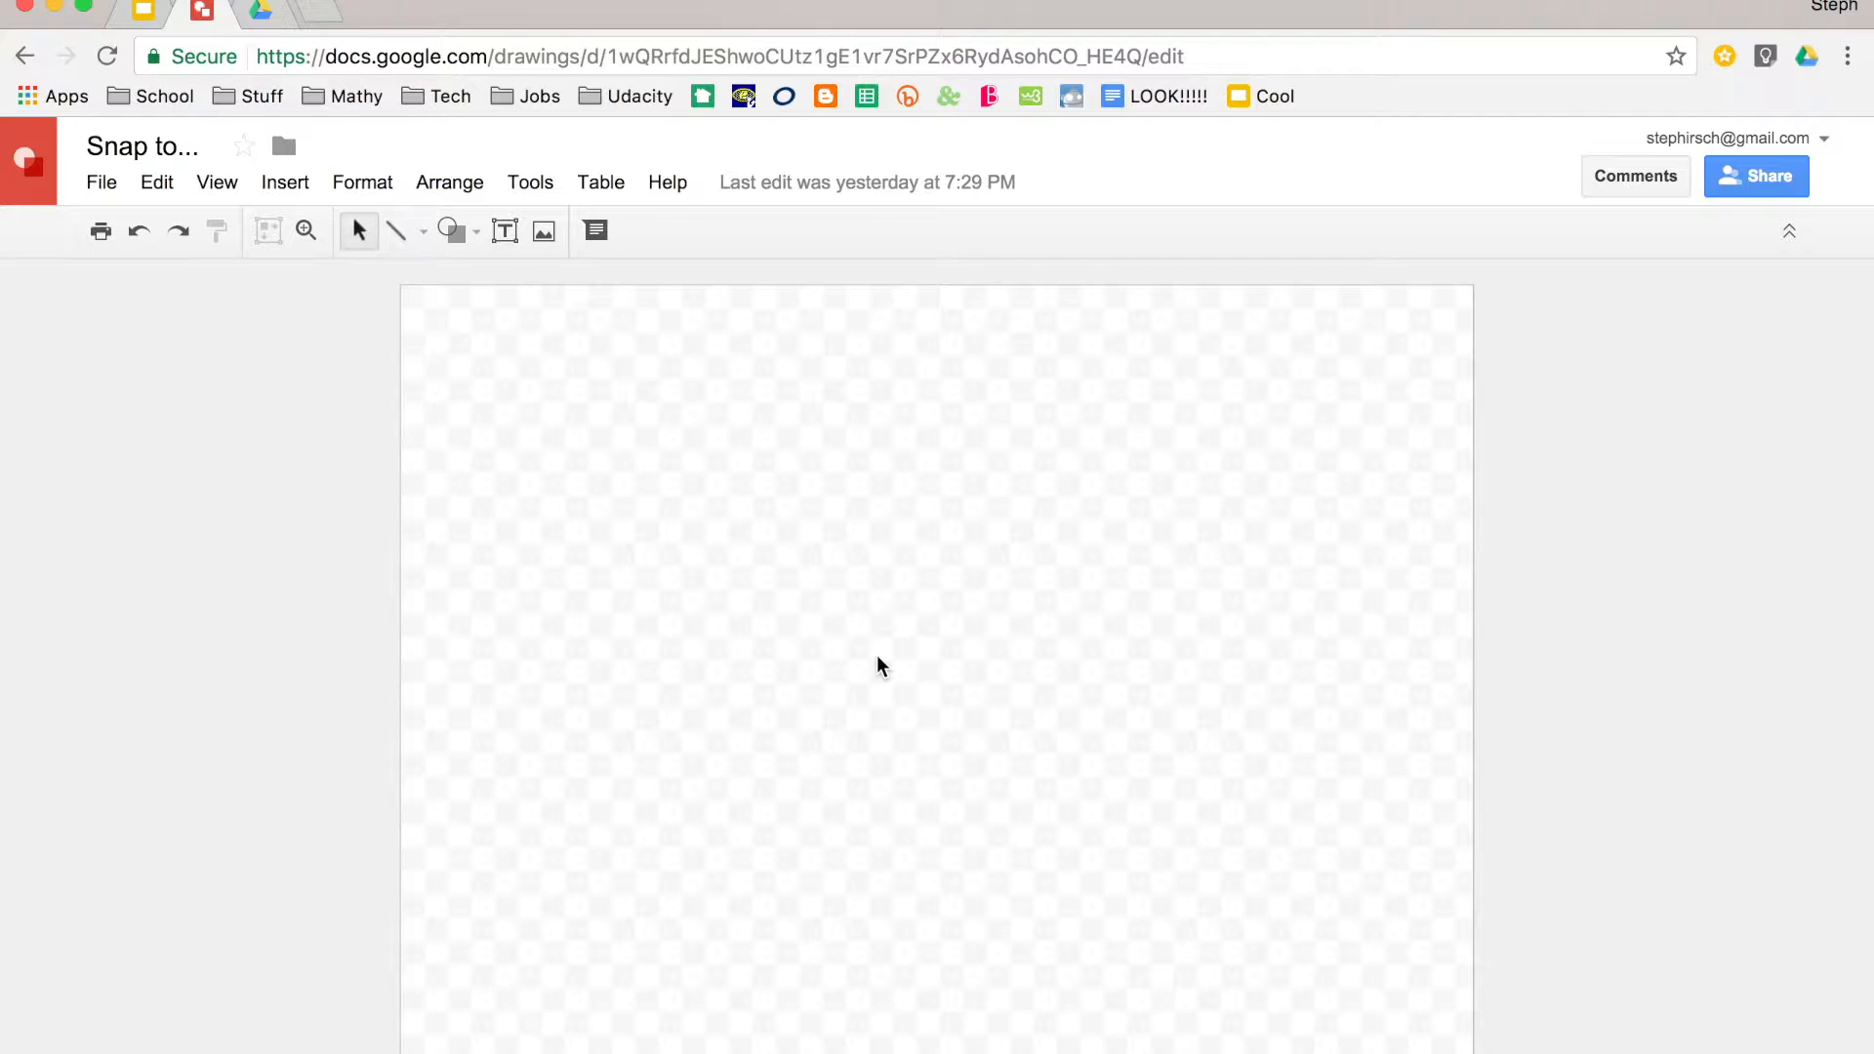
- Draw a tall rectangle in the left half of the blank canvas
left_click(464, 244)
mouse_move(469, 281)
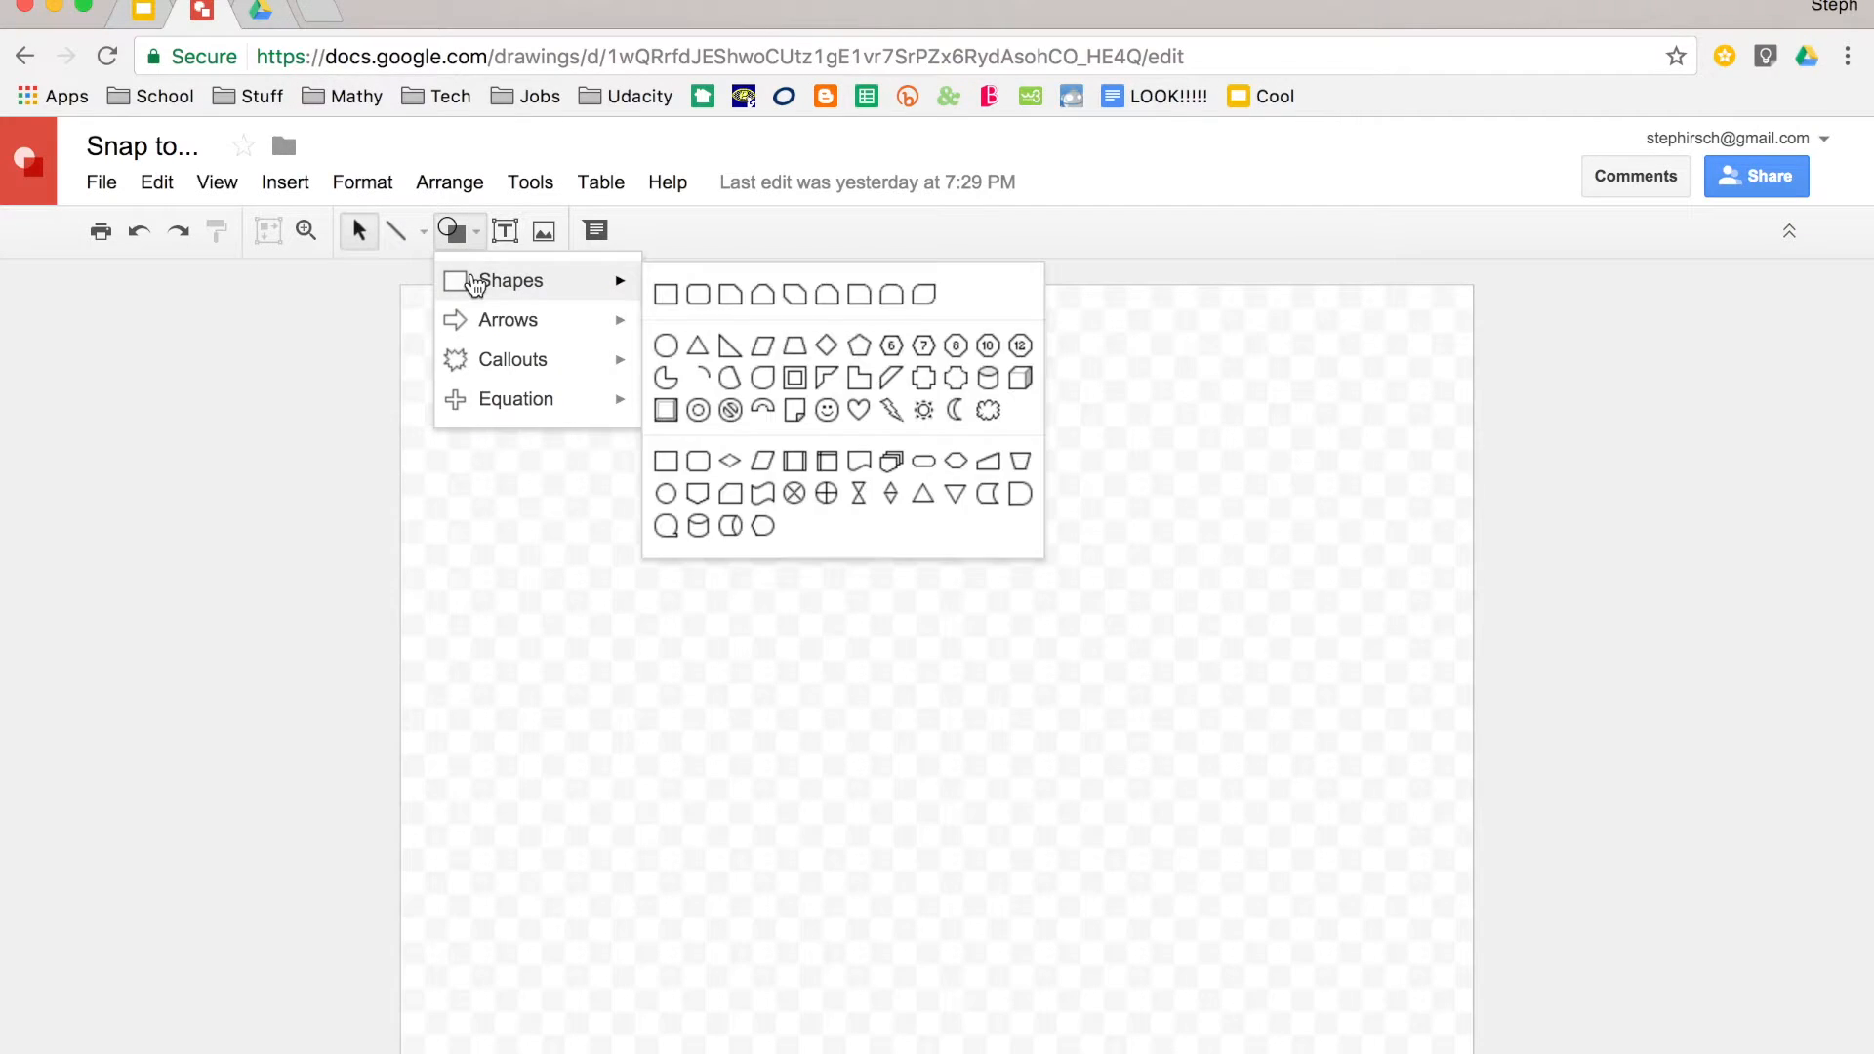
left_click(665, 298)
left_click_drag(576, 545, 813, 879)
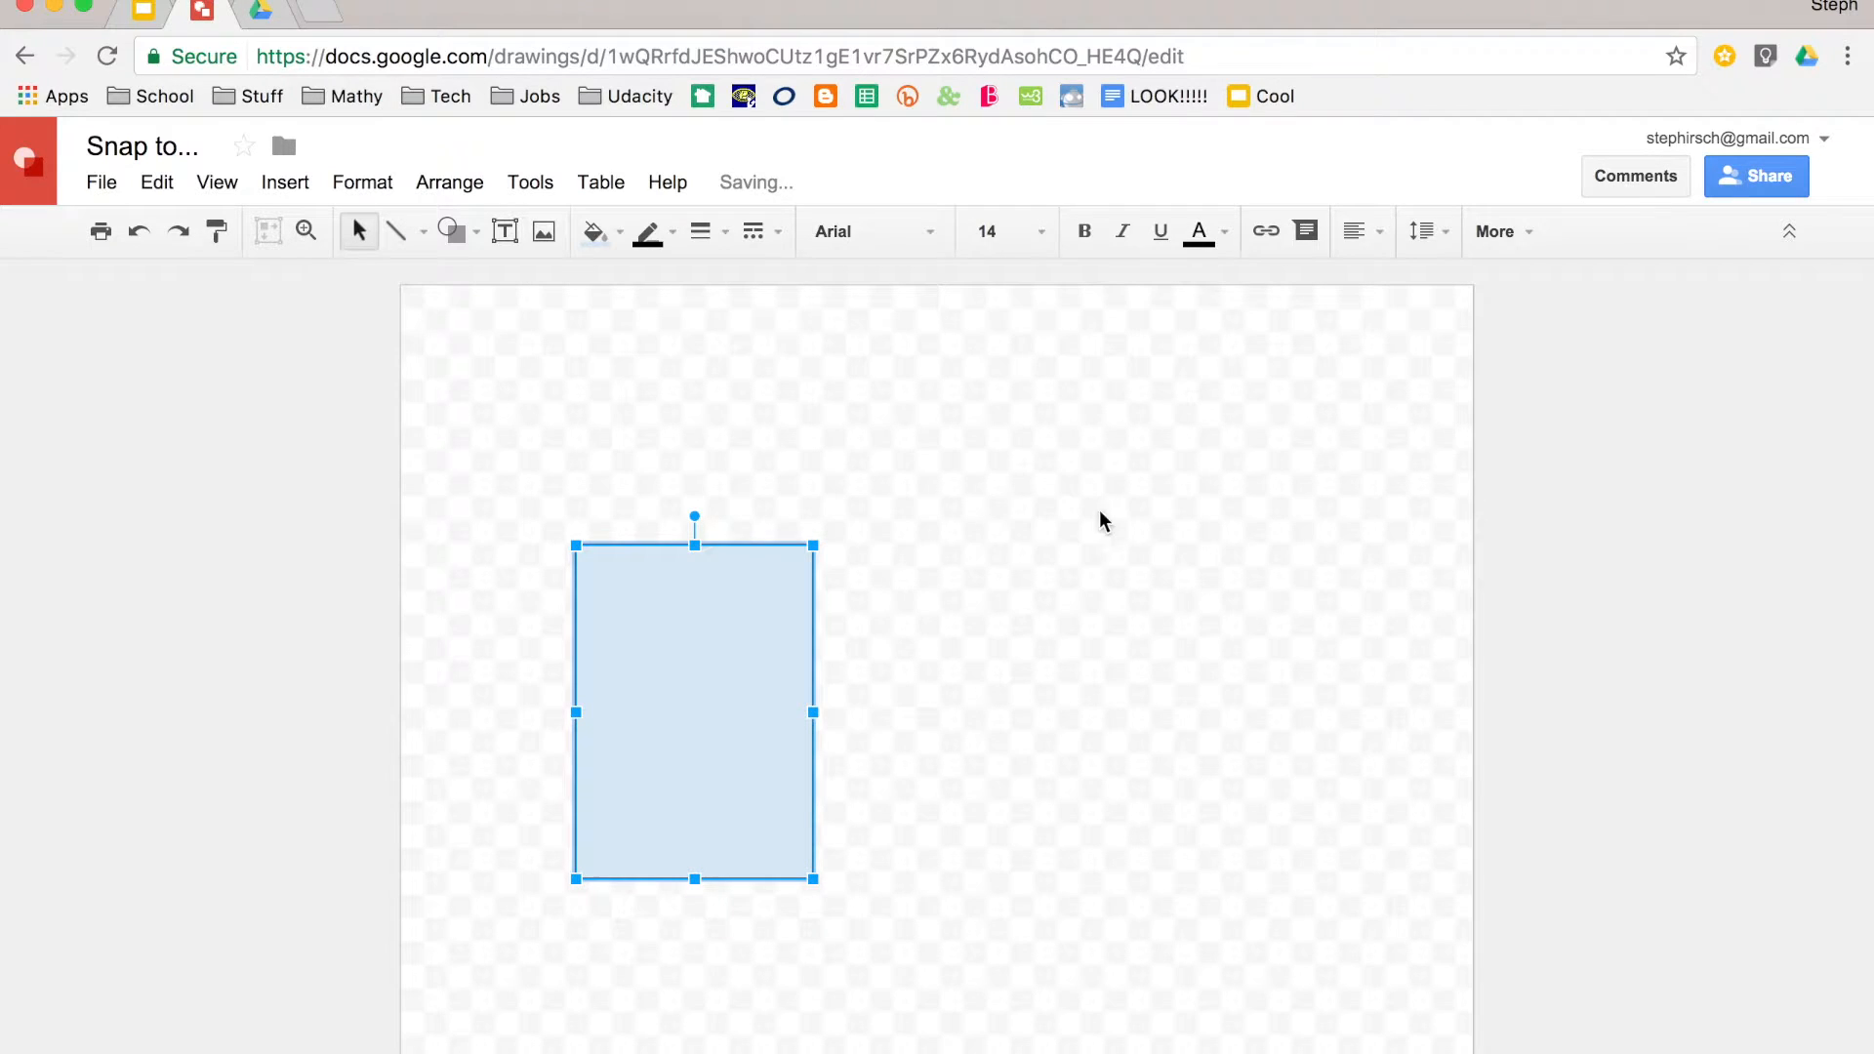
left_click(1099, 520)
- Draw a second, shorter and slightly wider rectangle to the right of the first, with its upper edge a little higher
left_click(452, 234)
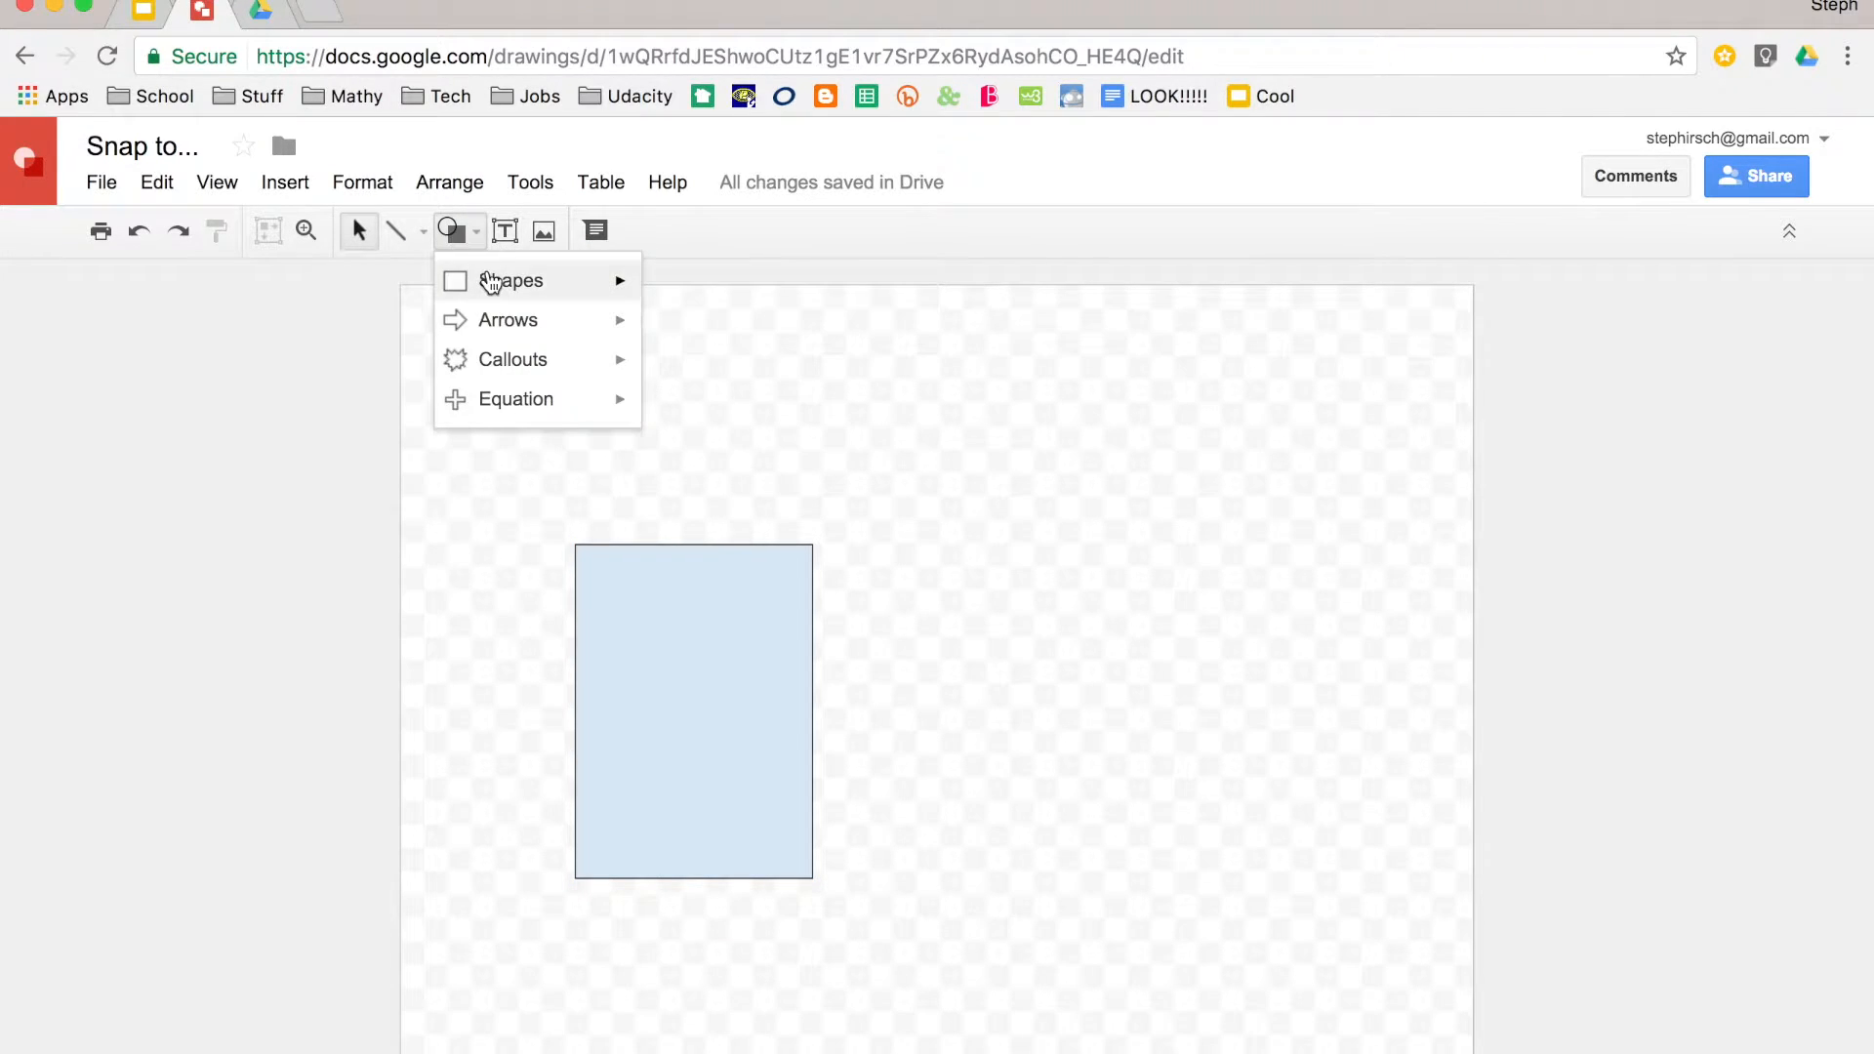
mouse_move(615, 280)
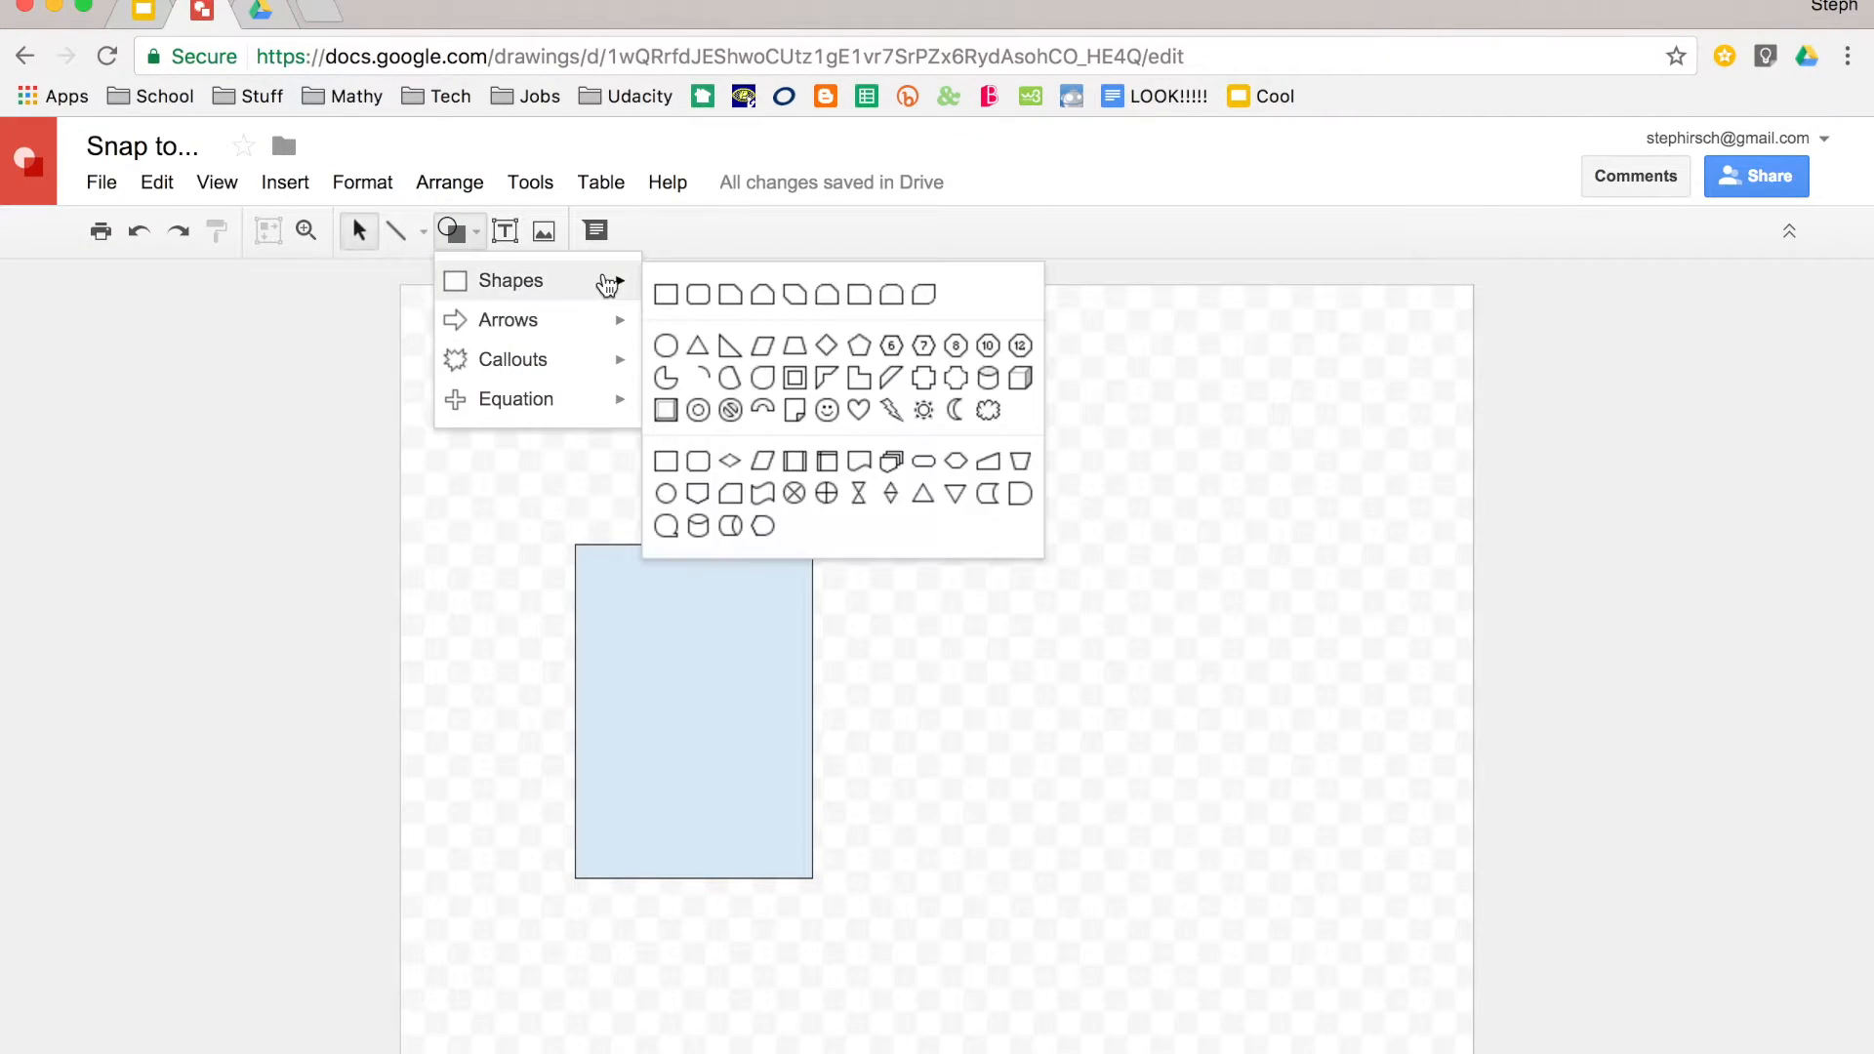
left_click(681, 293)
left_click_drag(1019, 509, 1268, 728)
left_click(1462, 792)
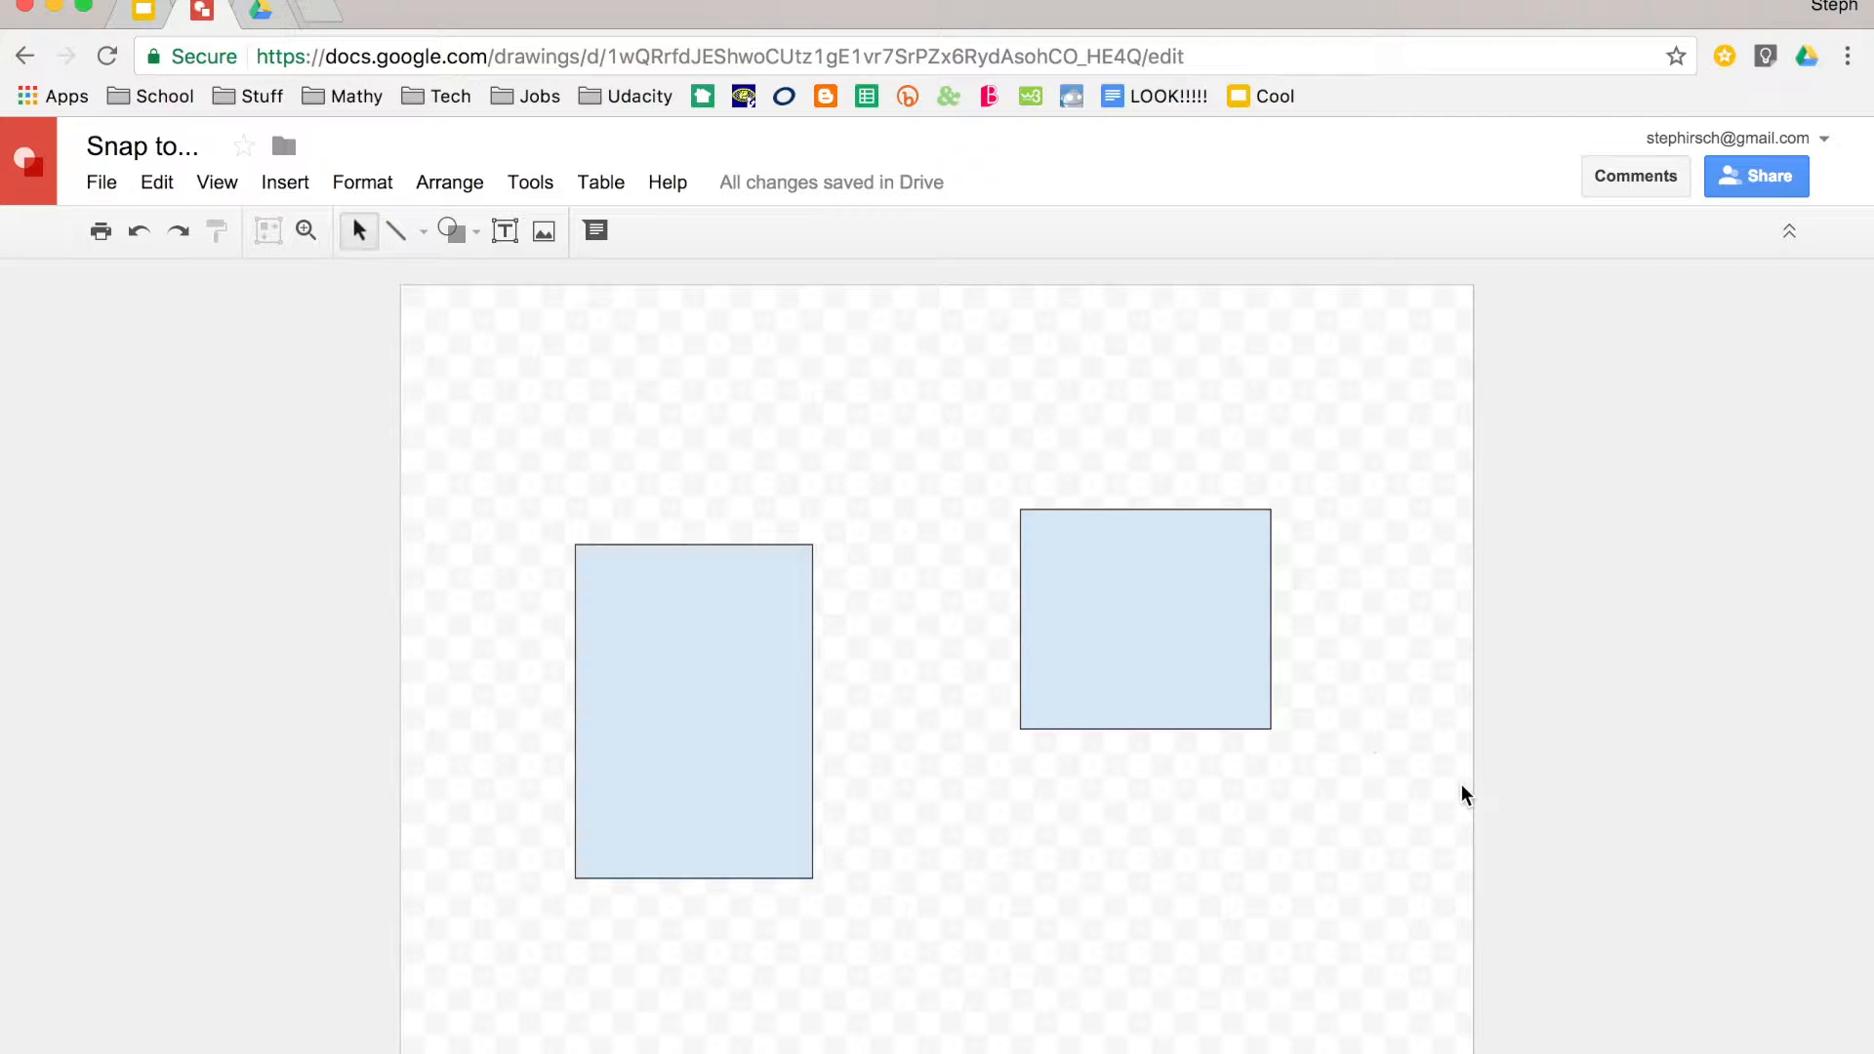
- Check which Snap to option is enabled for the drawing, without changing it
left_click(211, 189)
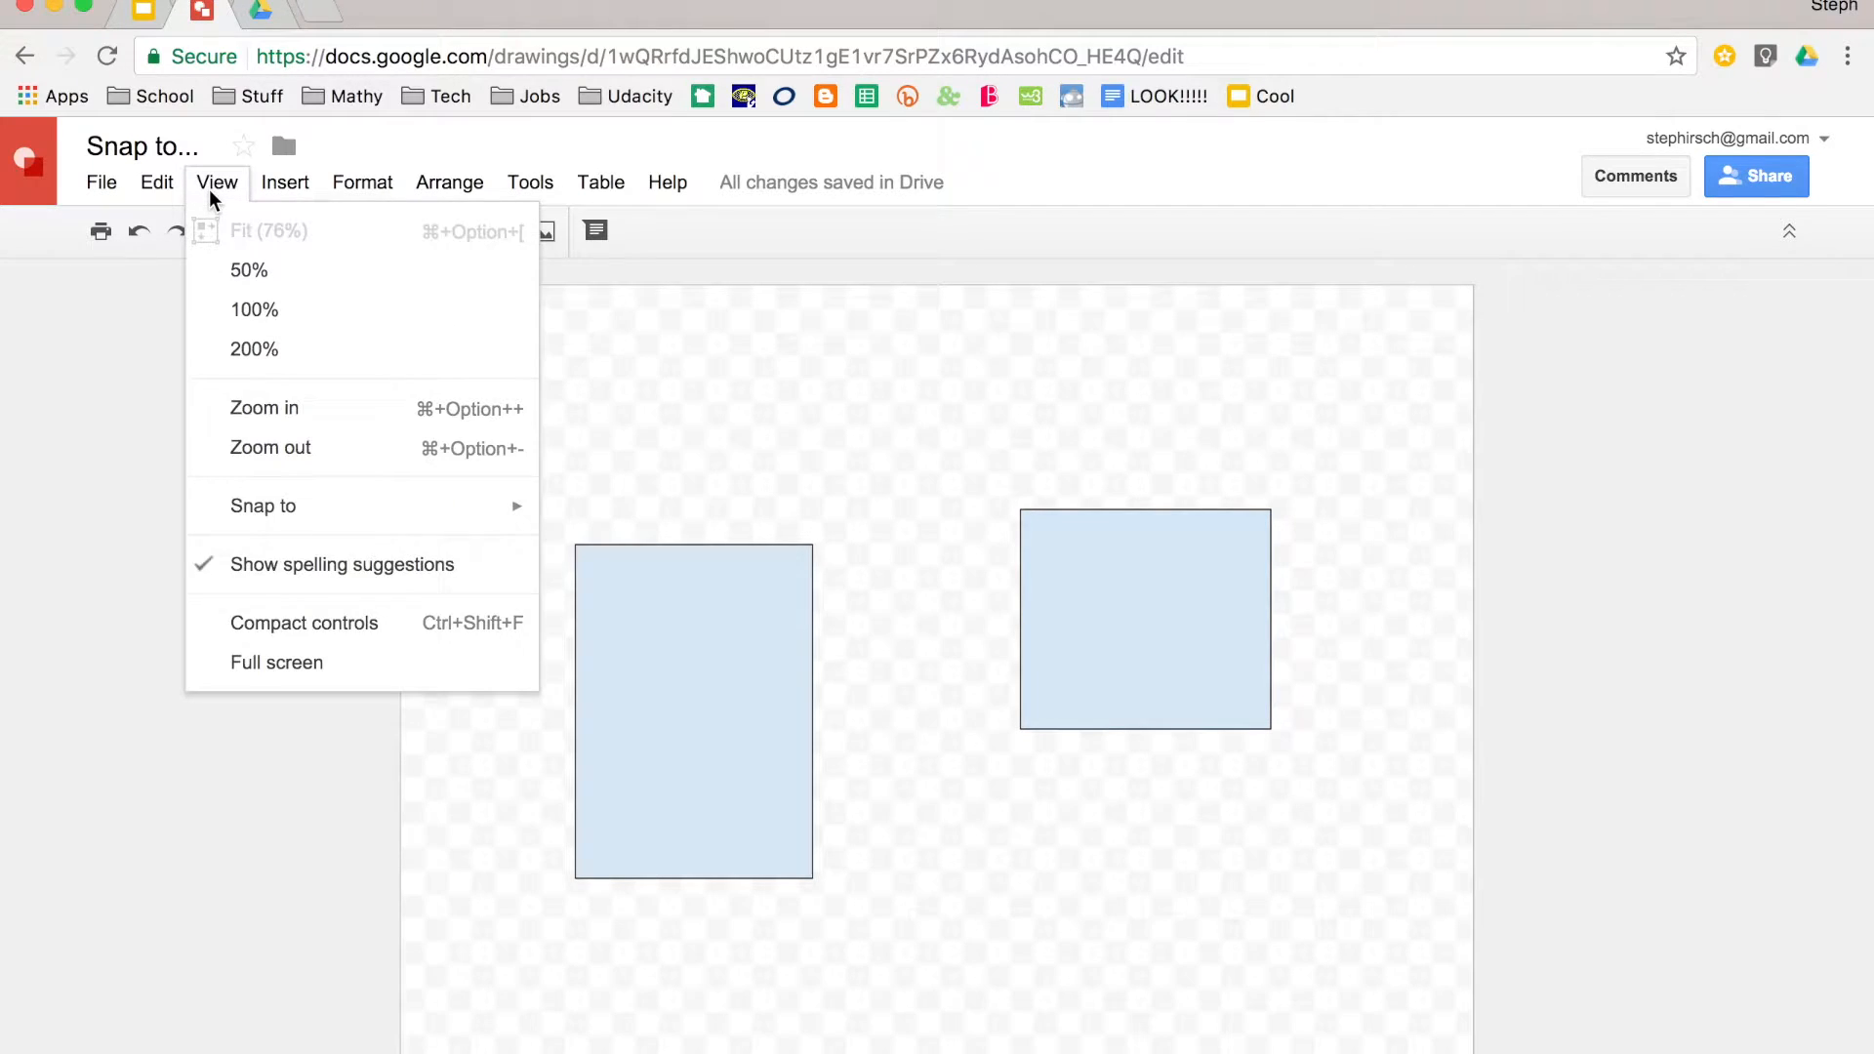
mouse_move(224, 520)
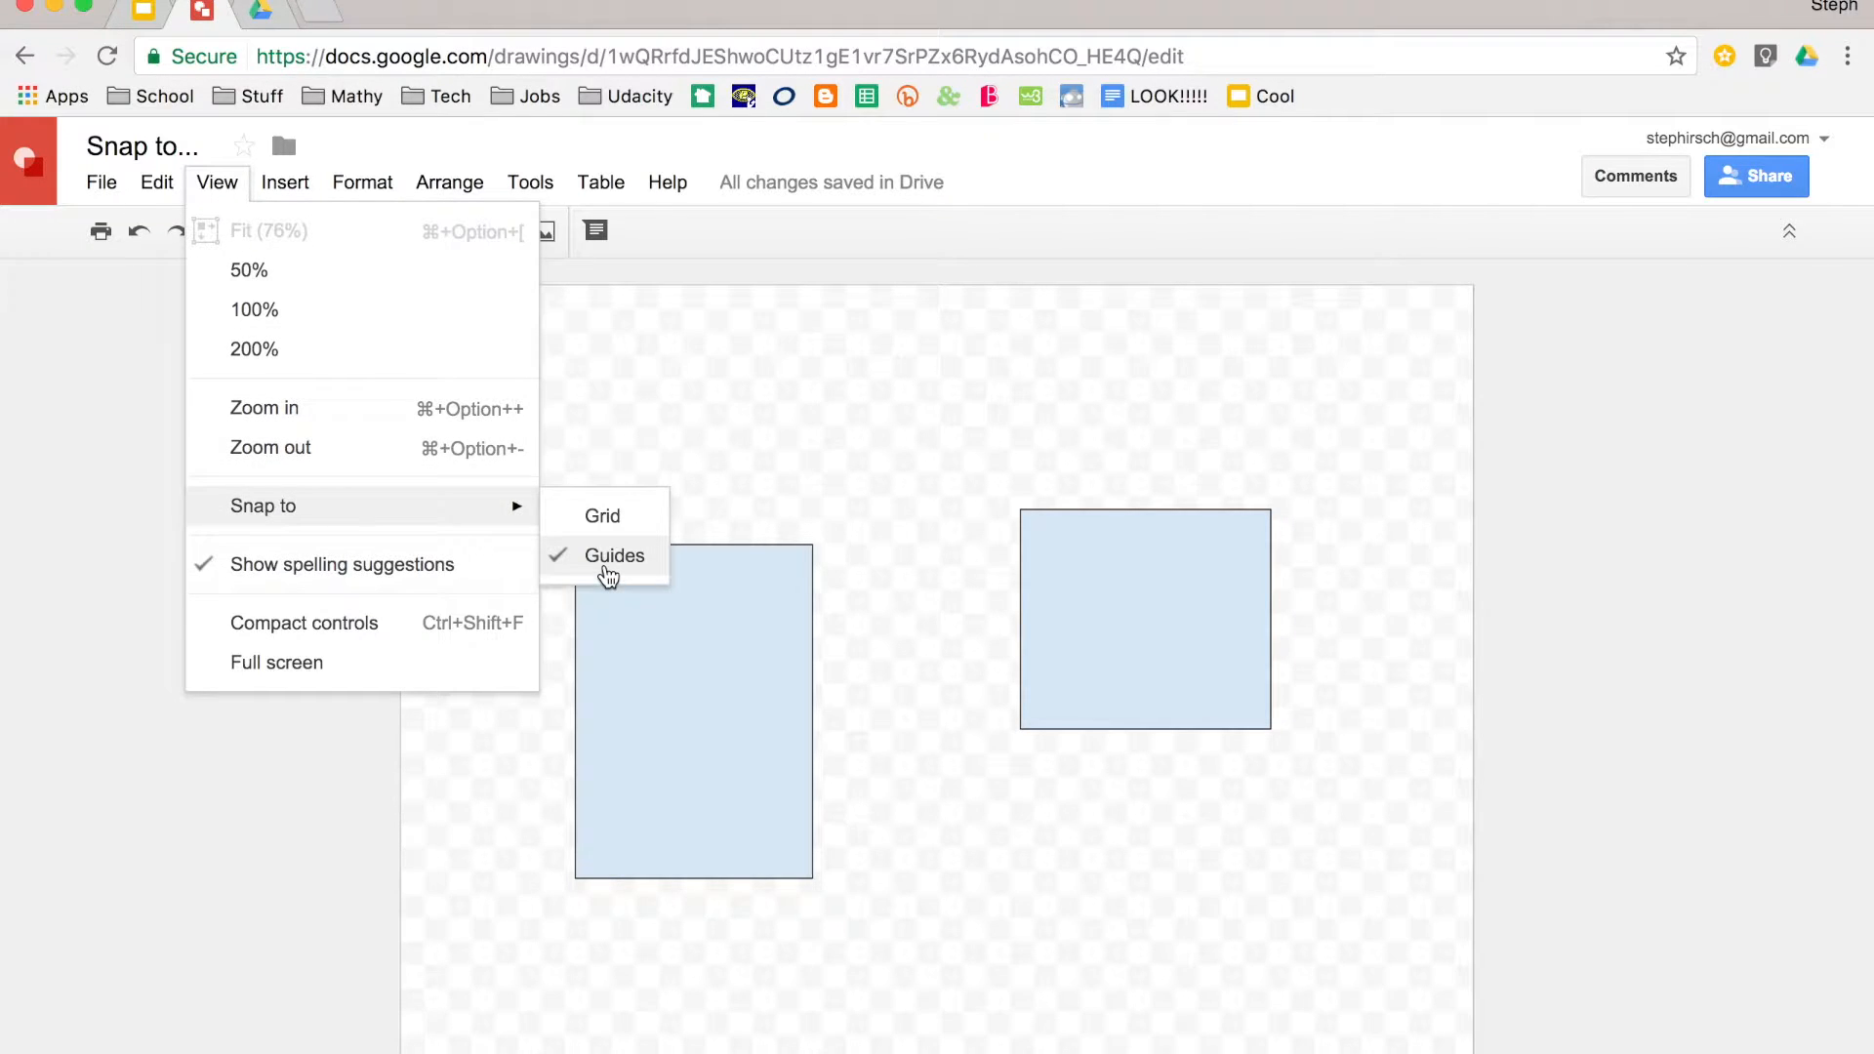
left_click(935, 690)
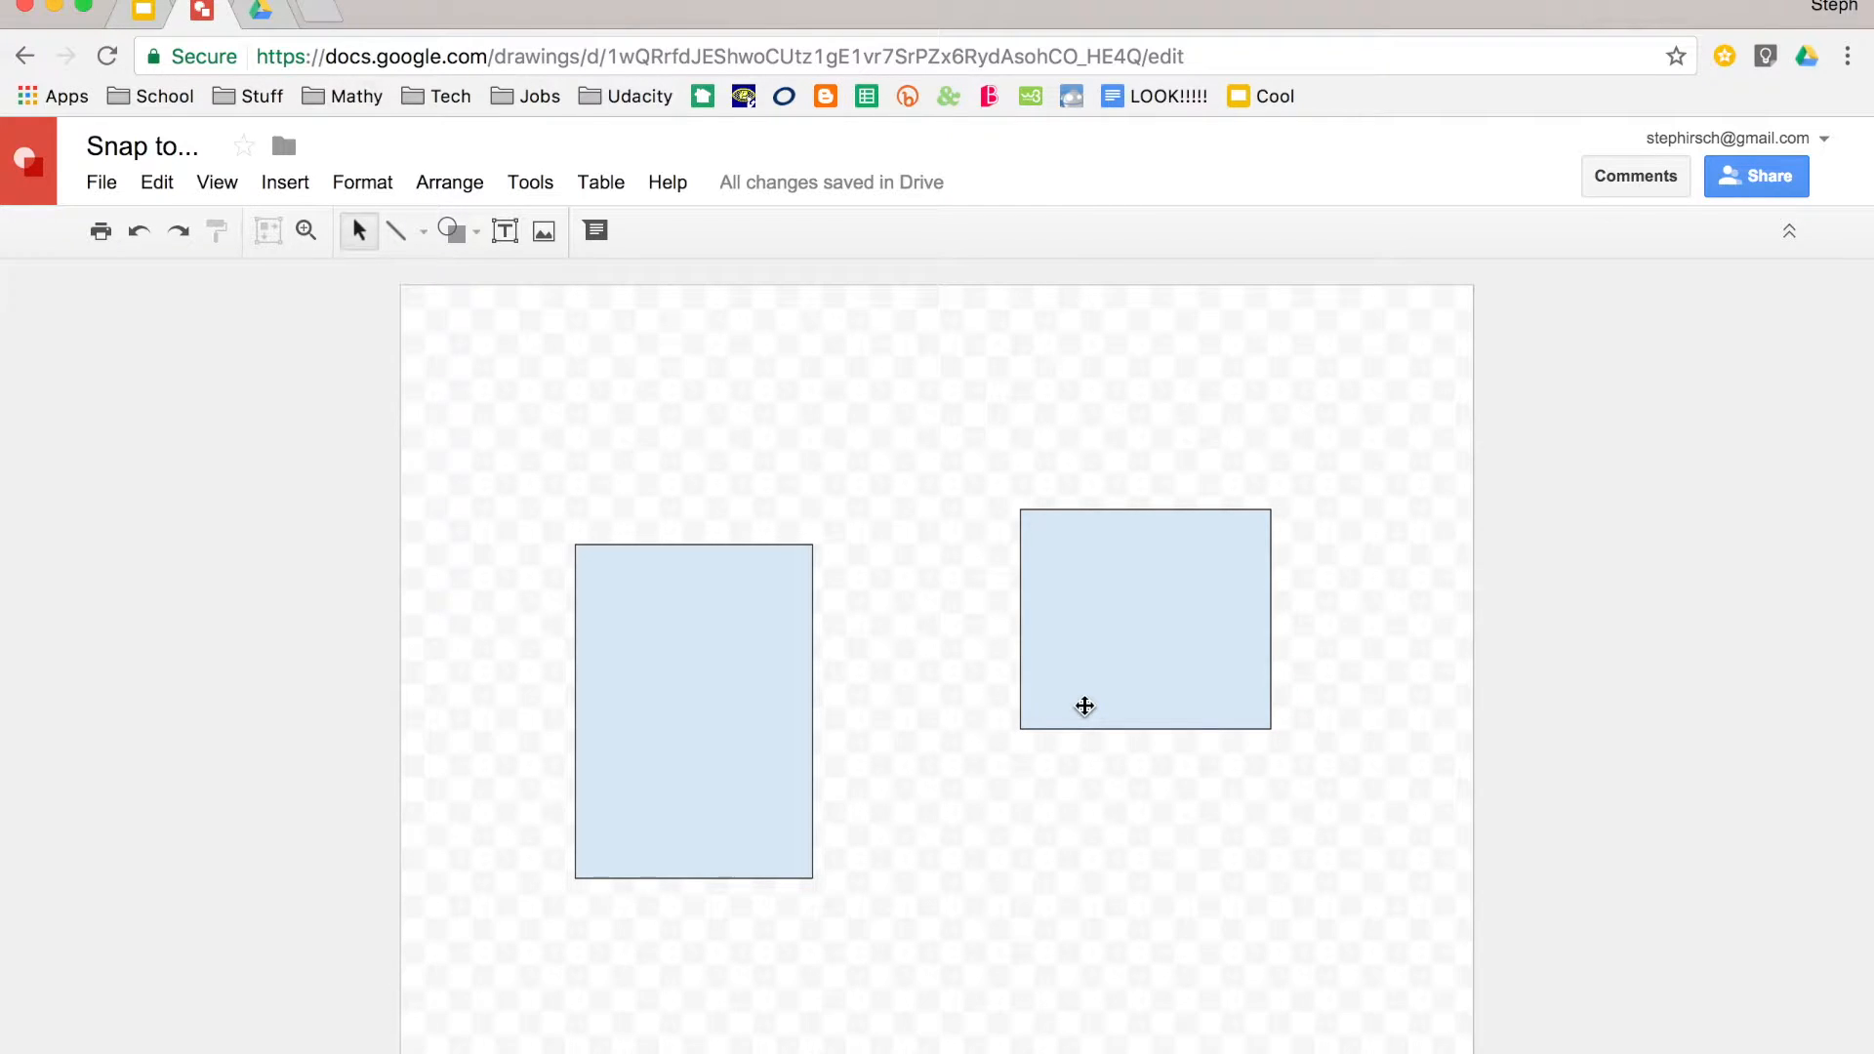
- Move the second rectangle past its alignment guides with the first rectangle and canvas centre, and place it lower and closer to the first
left_click(1099, 646)
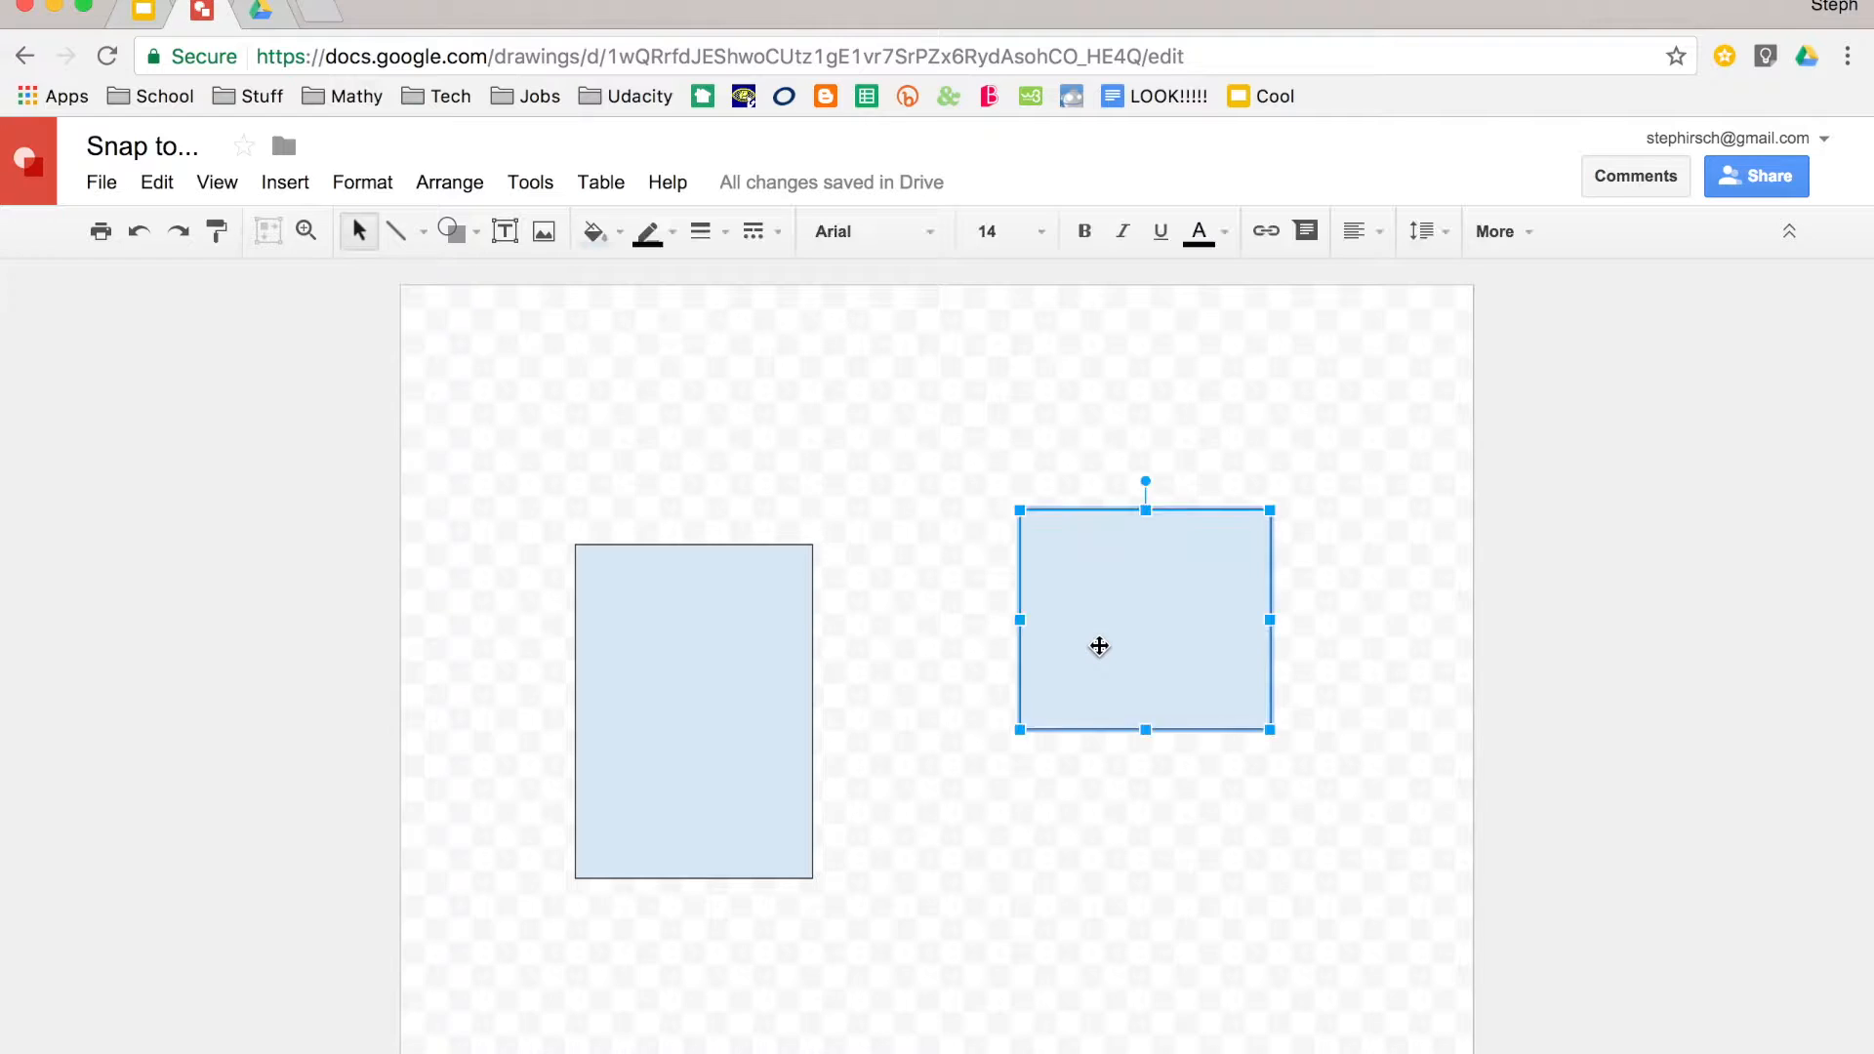
left_click_drag(1102, 653, 1102, 681)
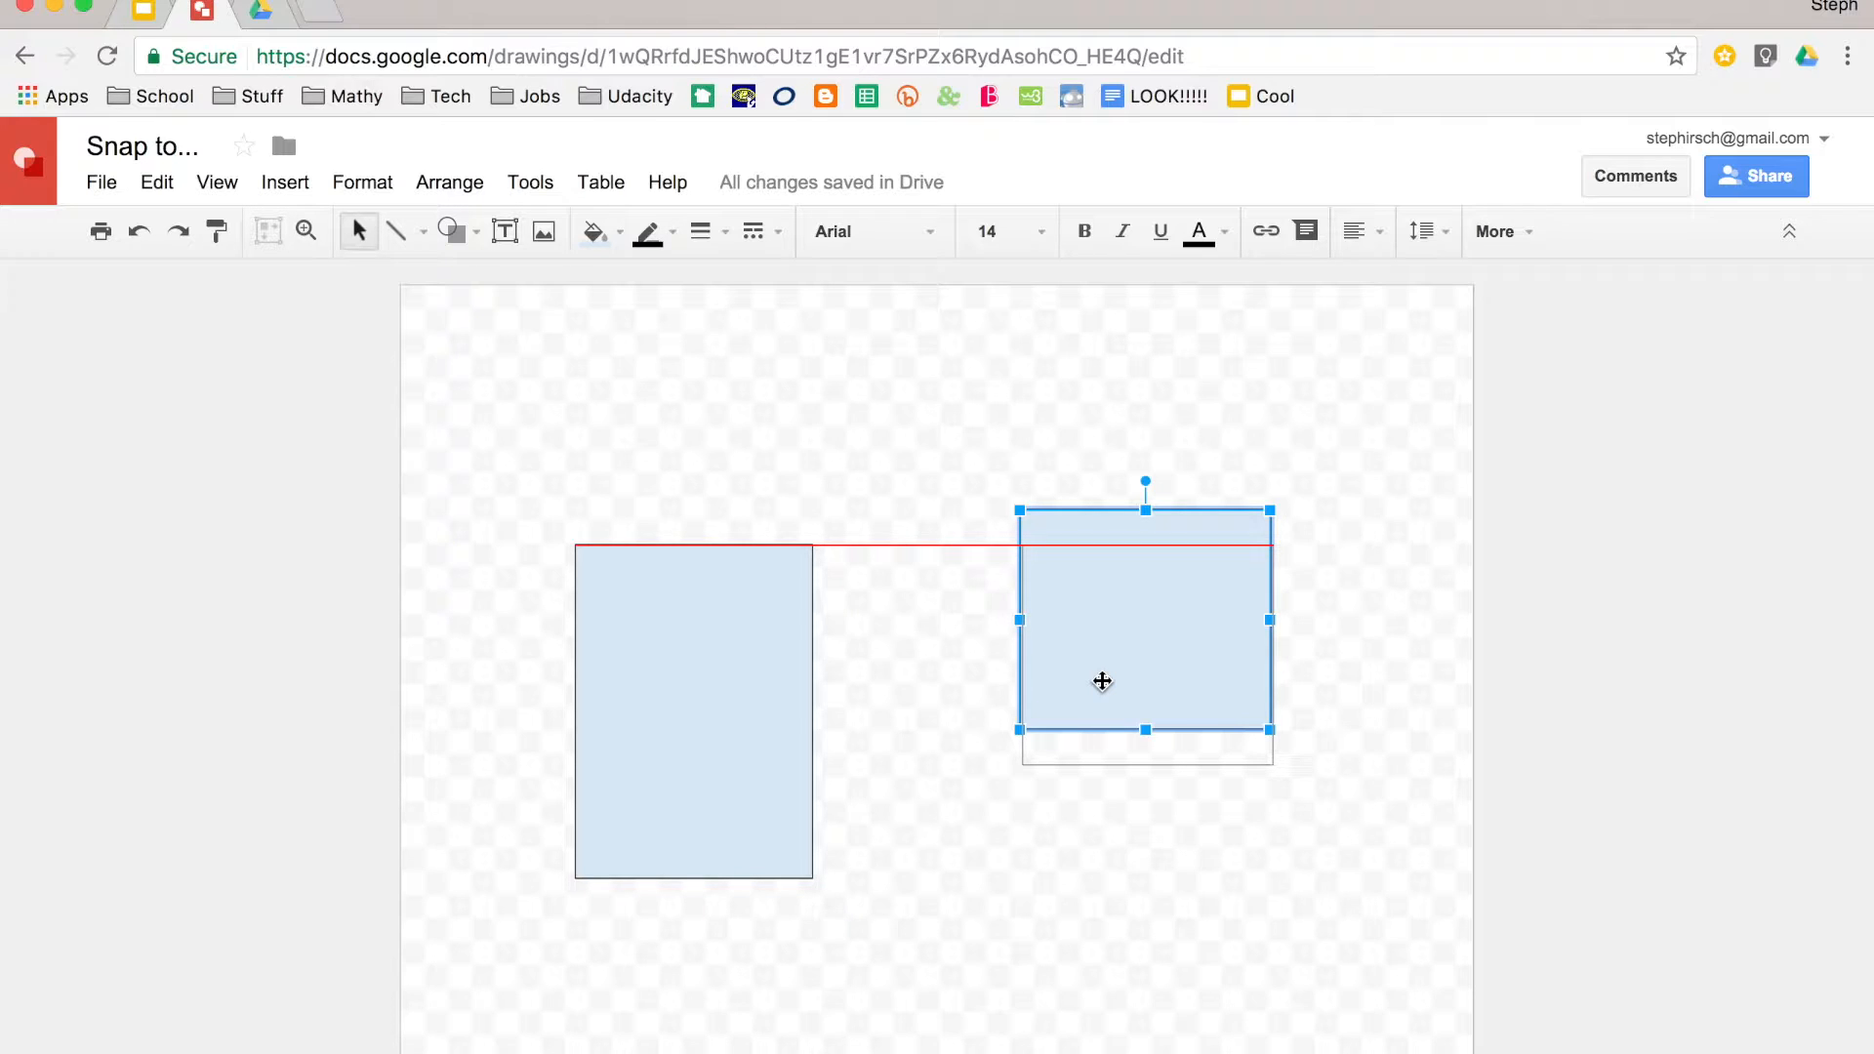
left_click_drag(1102, 681, 1101, 719)
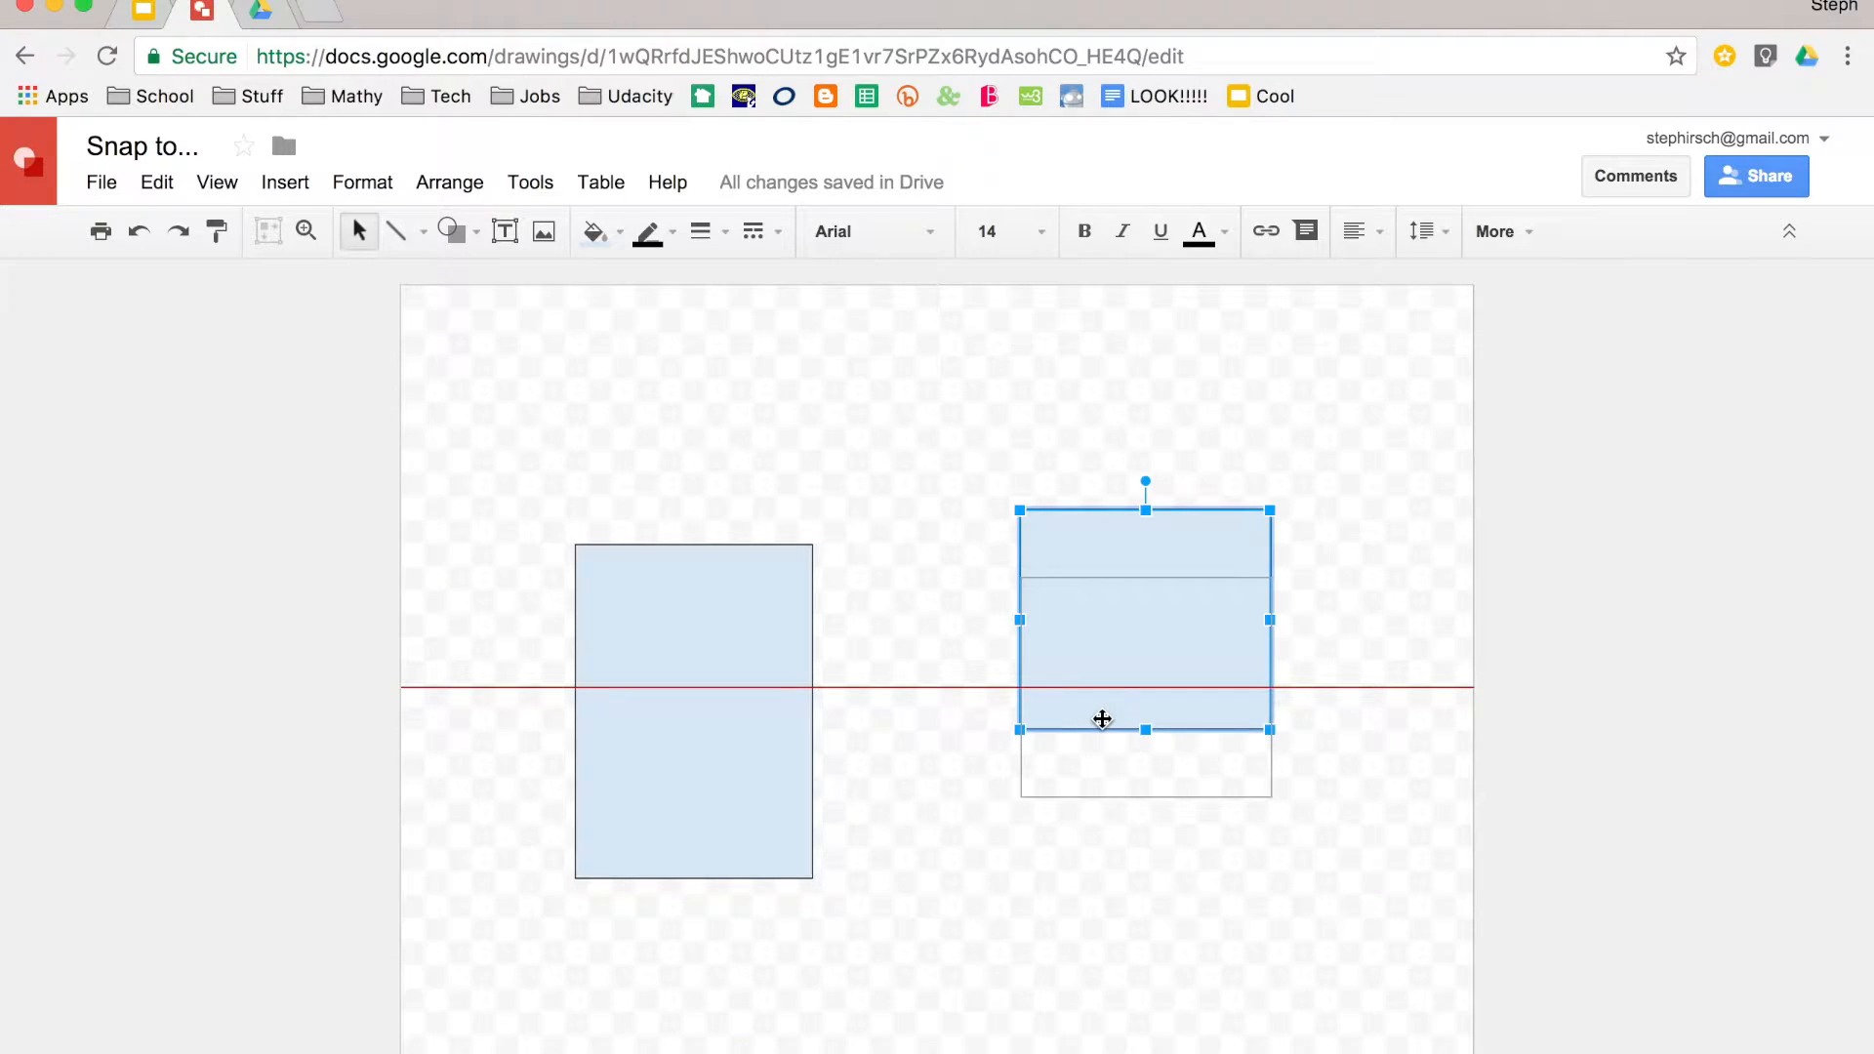
left_click_drag(1102, 719, 896, 655)
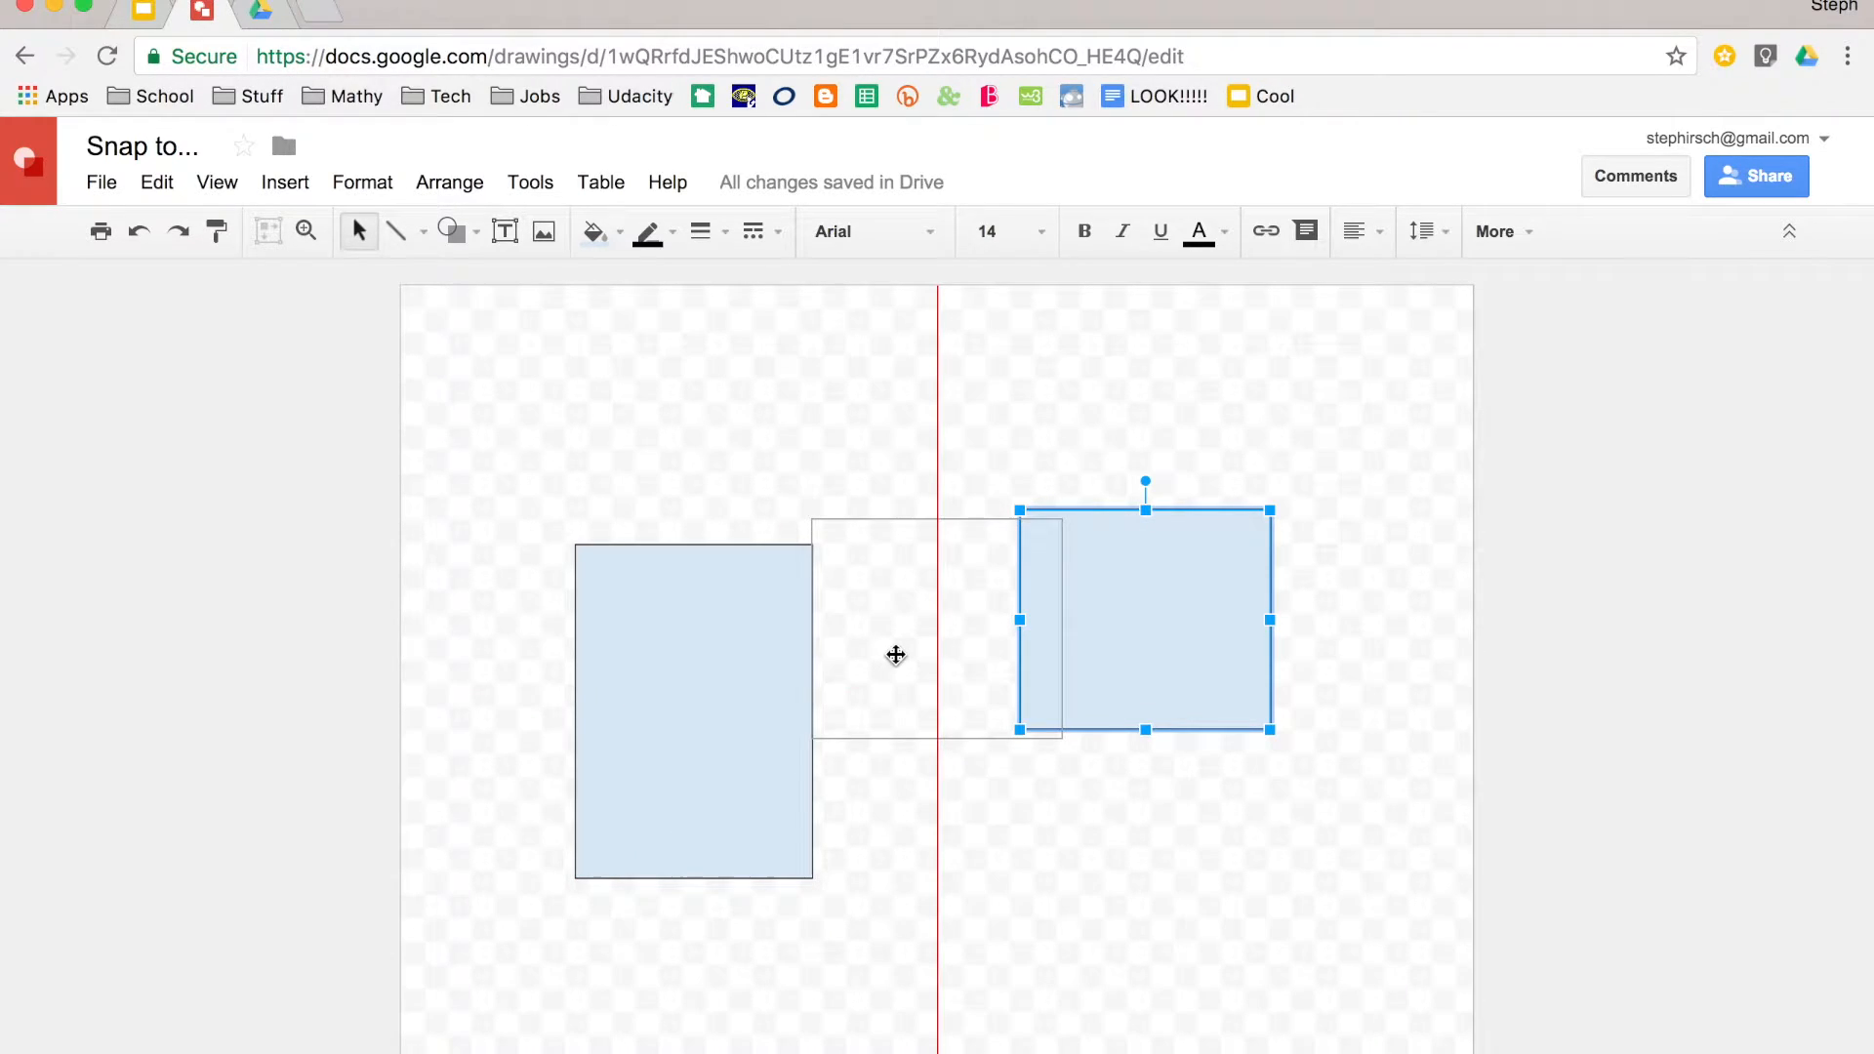
left_click_drag(896, 654, 989, 807)
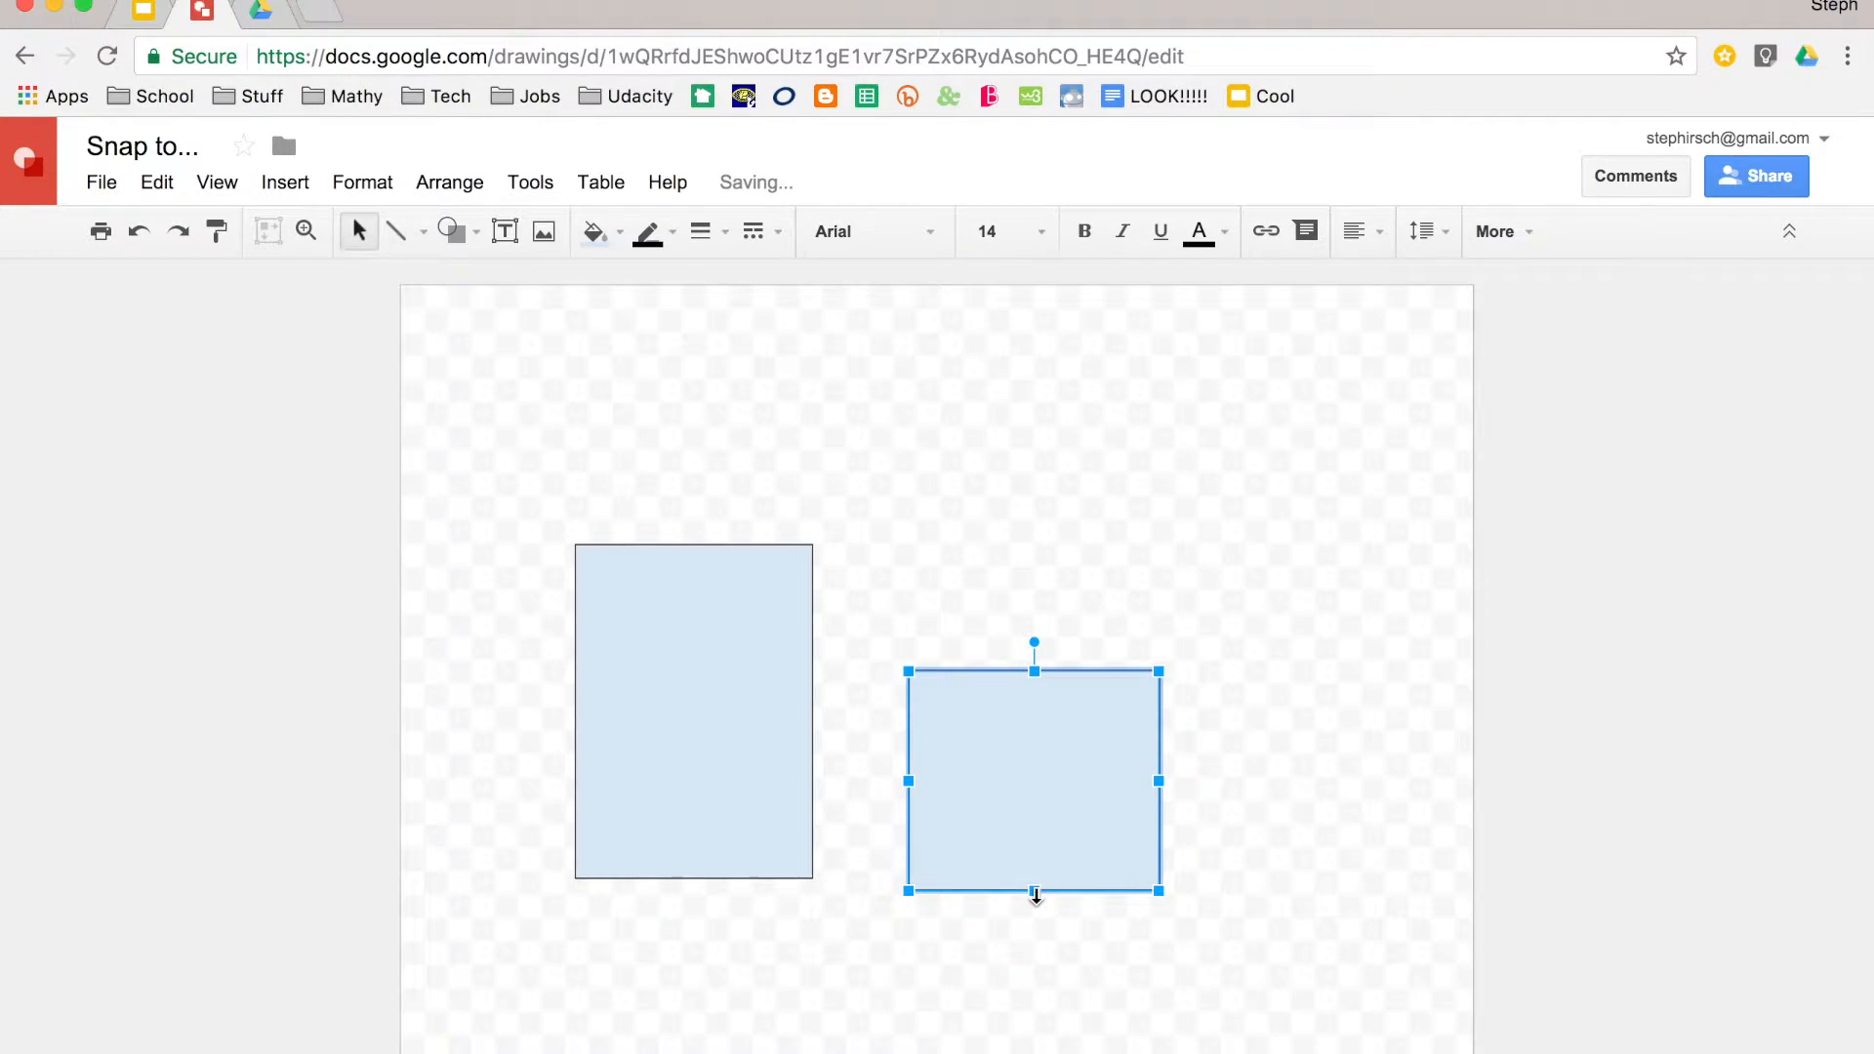
- Stretch the second rectangle downward to match the first one's height, and move it up and the first rectangle further left
left_click_drag(1034, 892, 1041, 1008)
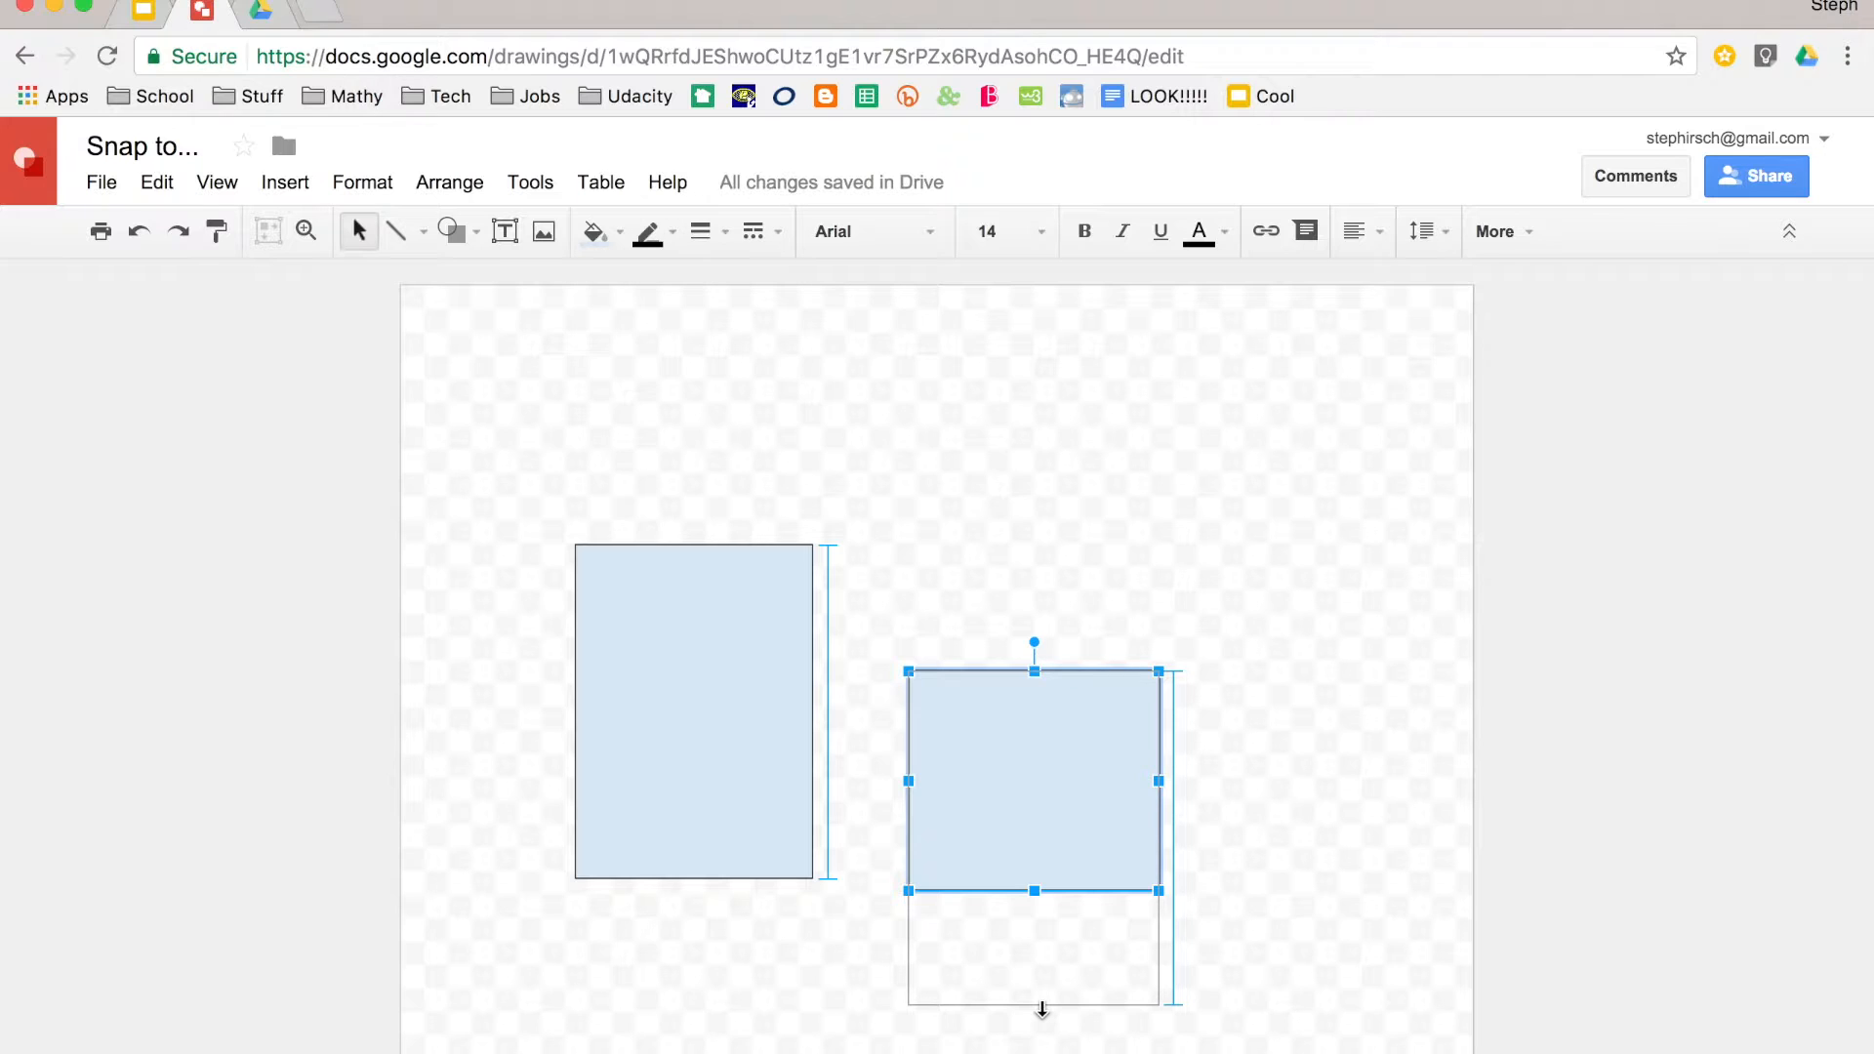
left_click_drag(1042, 1008, 1041, 1008)
left_click_drag(1028, 861, 1053, 597)
left_click_drag(732, 667, 653, 640)
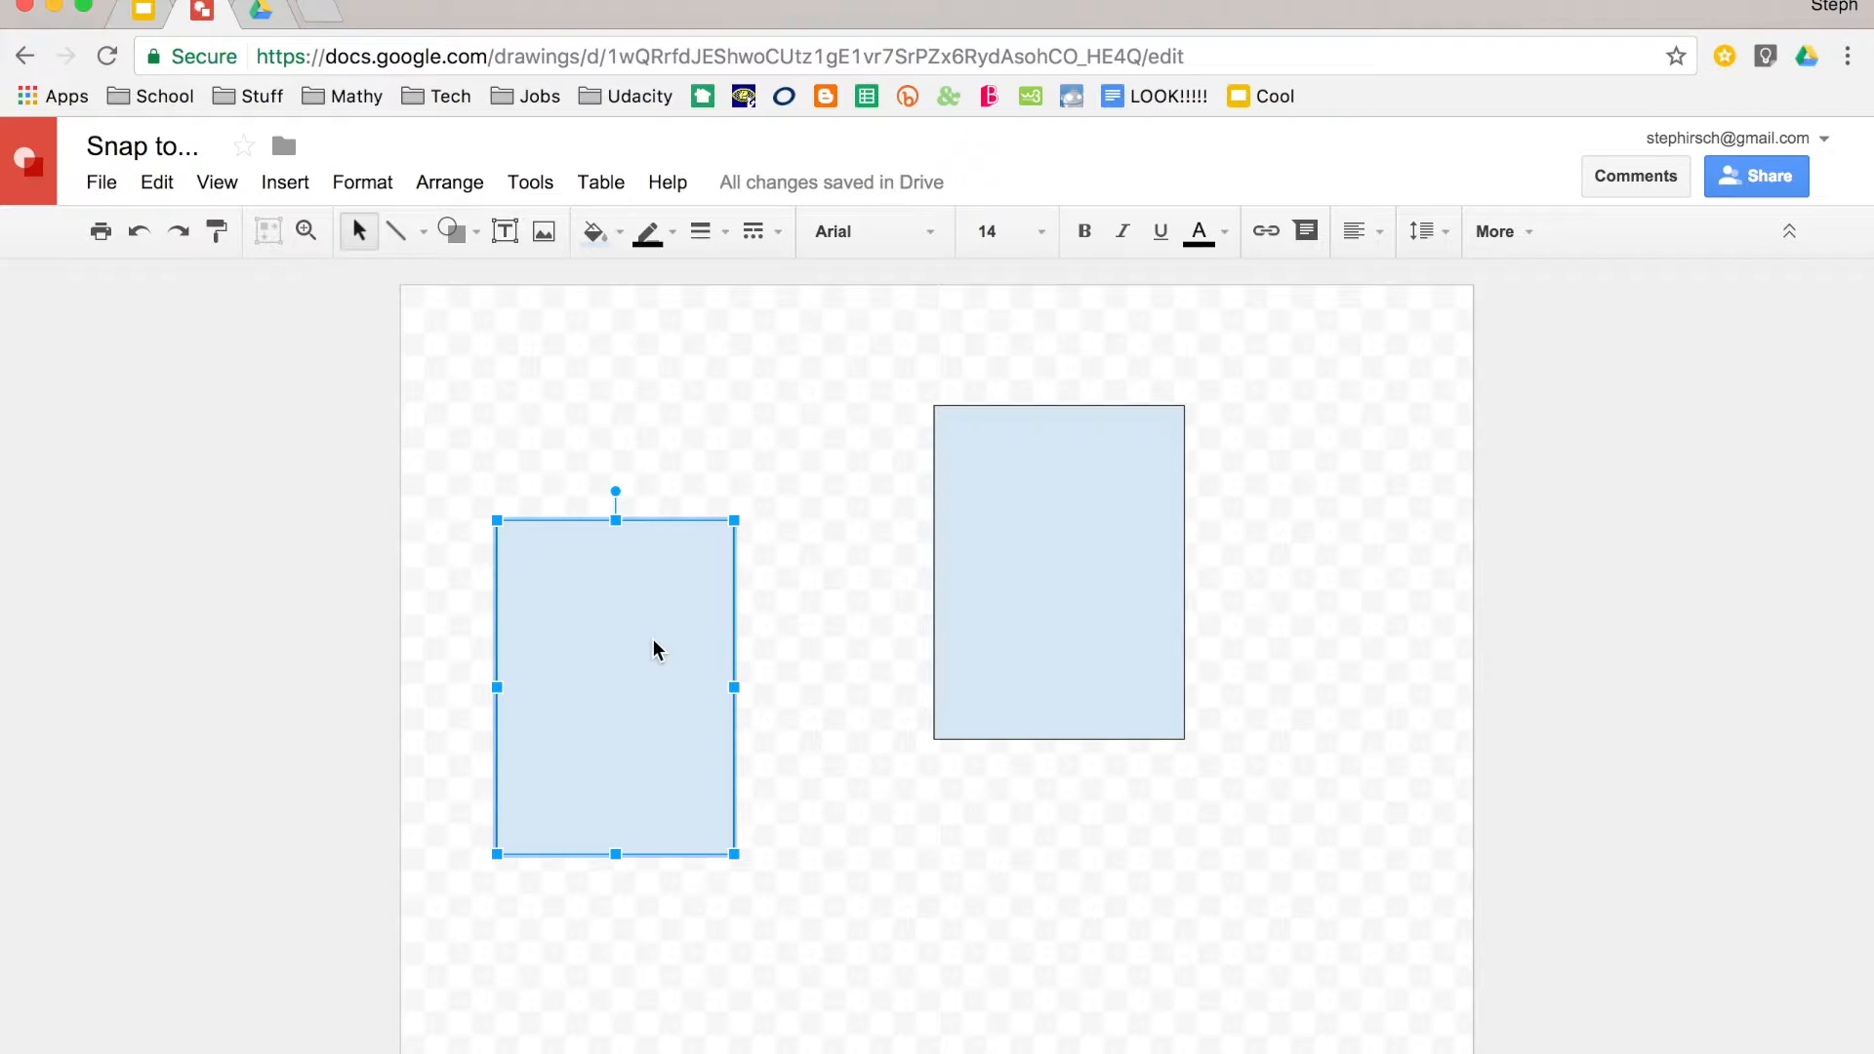
left_click(445, 469)
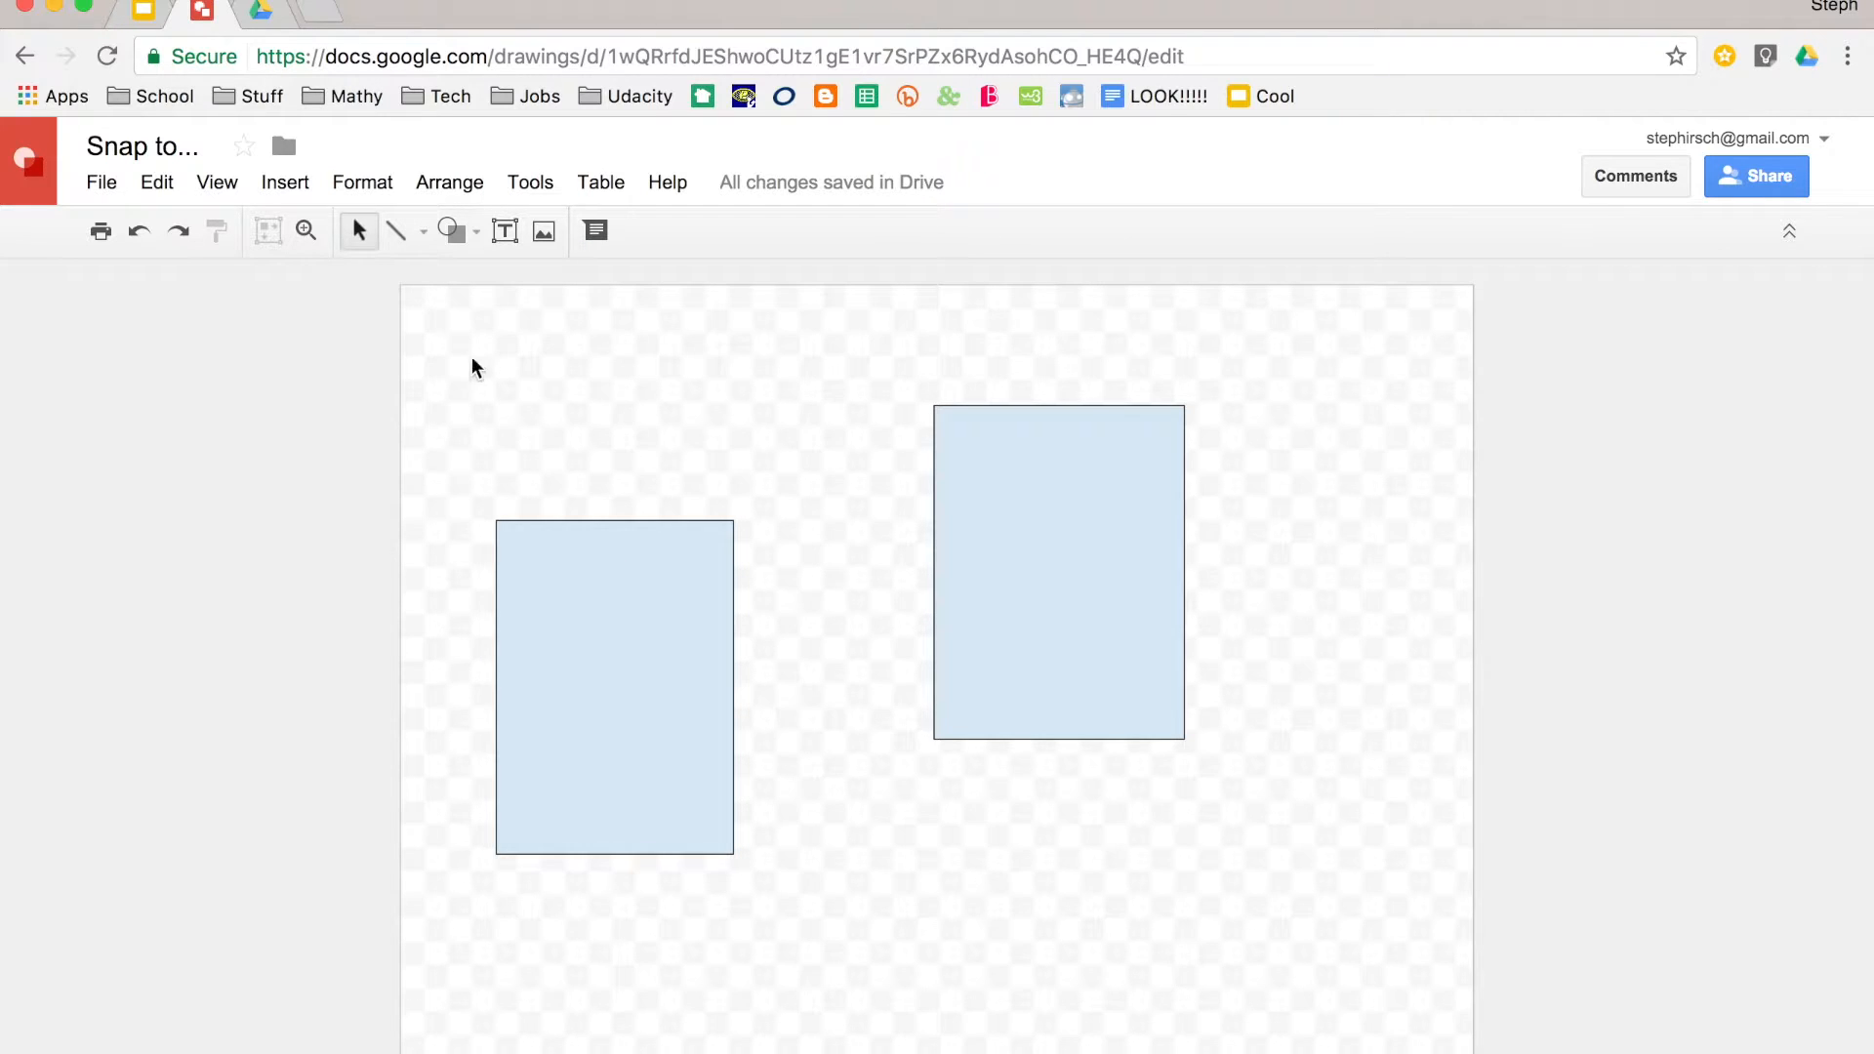
- Switch the drawing's snapping from guides to Grid
left_click(217, 183)
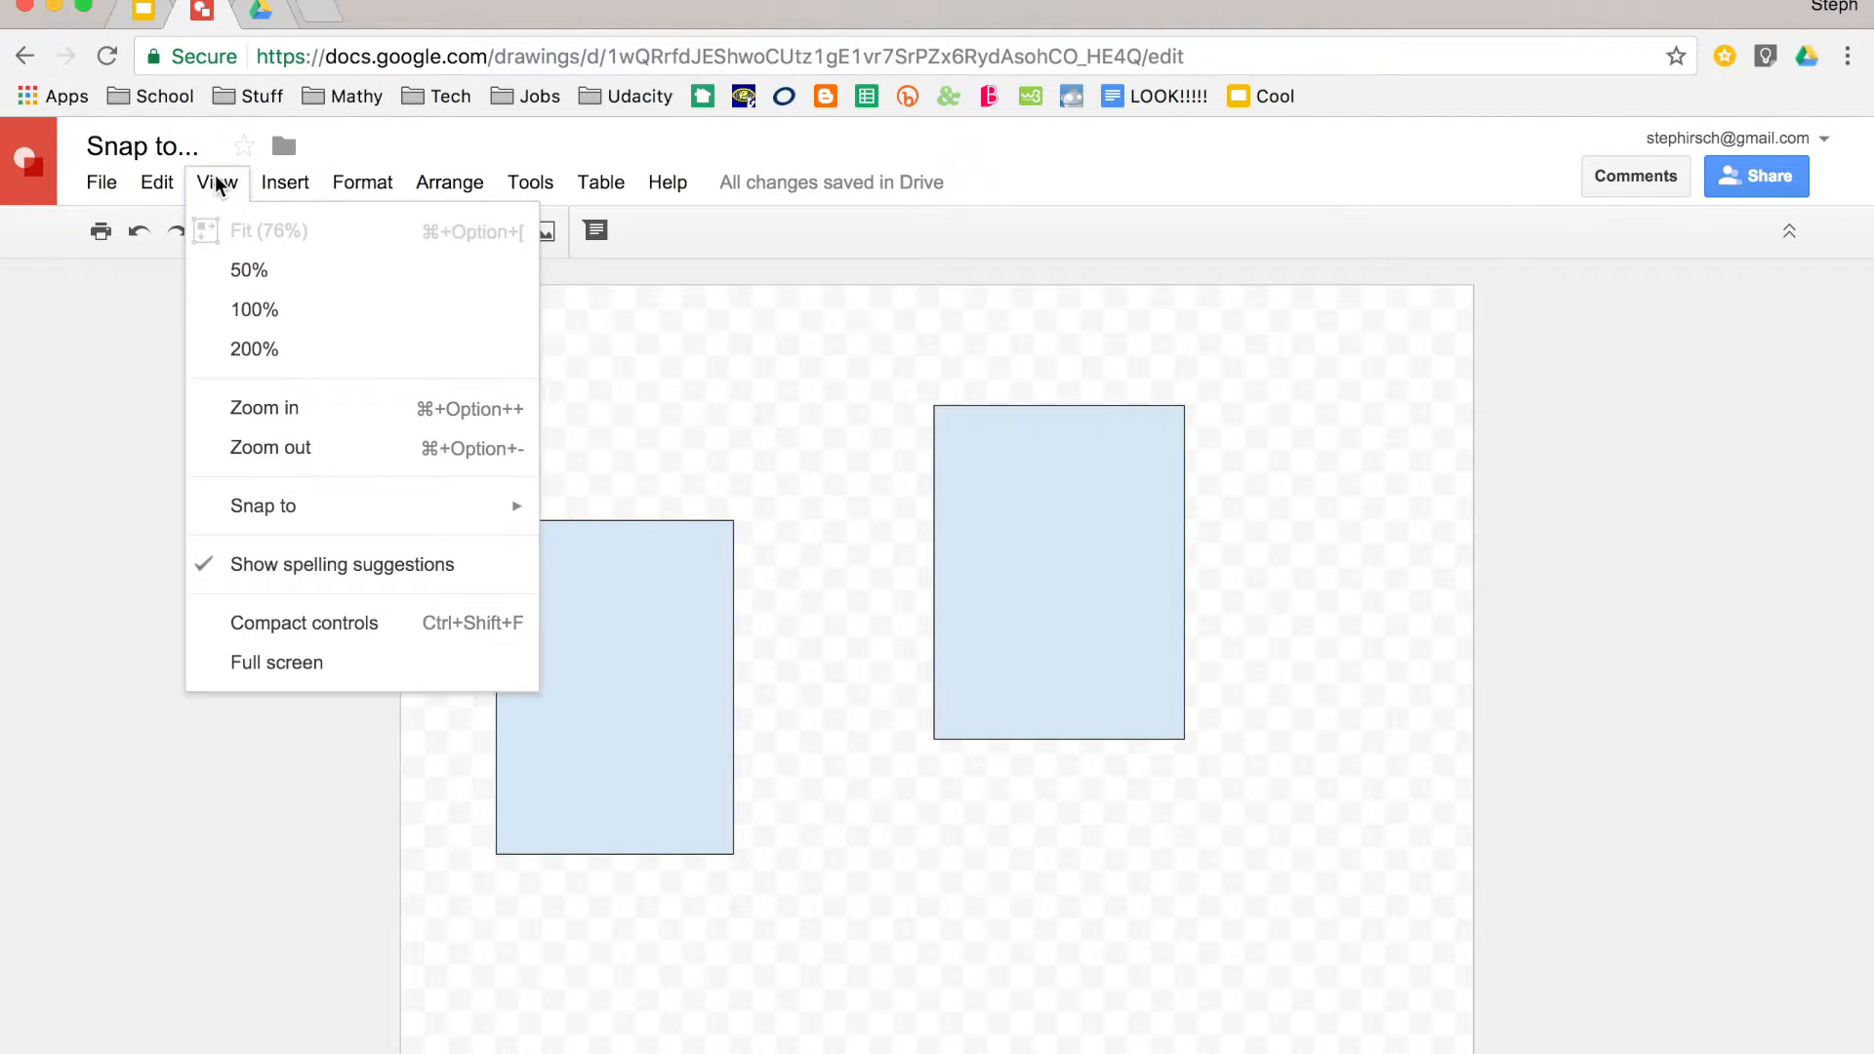
mouse_move(298, 517)
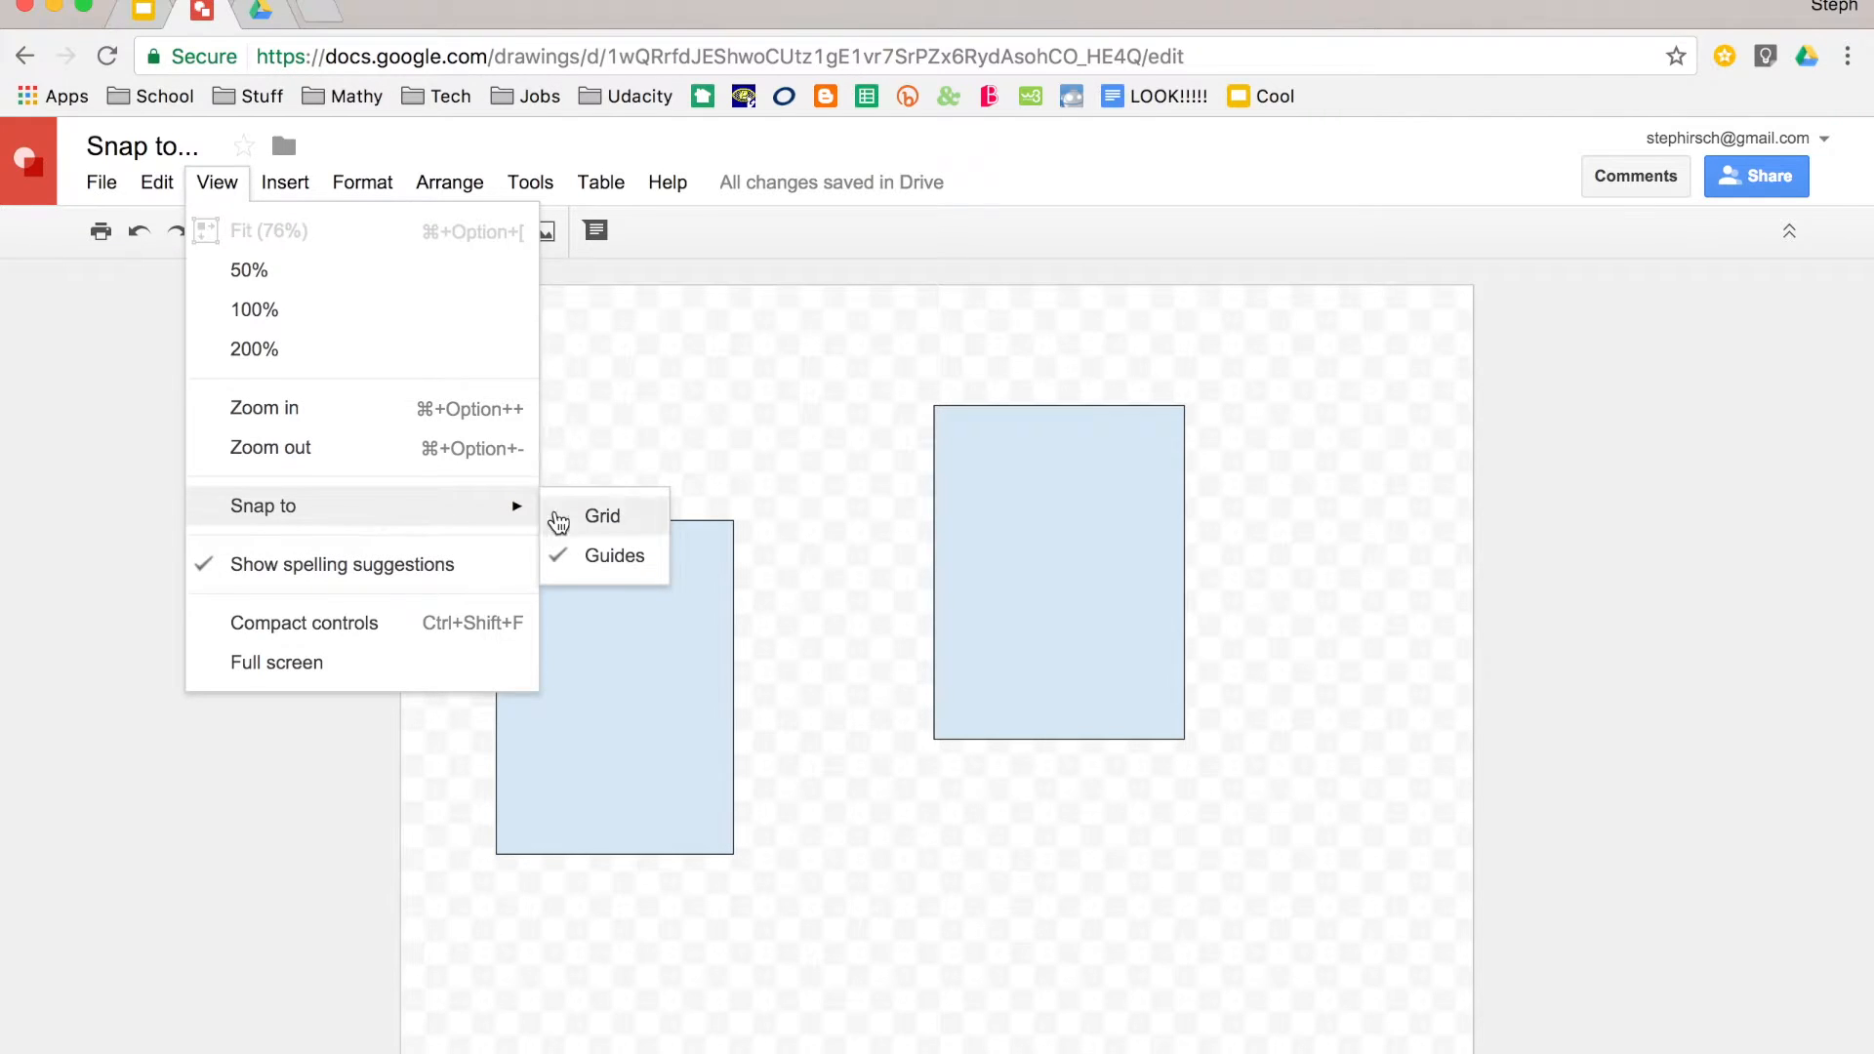
left_click(585, 517)
- Move the right rectangle around the canvas with grid snapping and leave it higher than the left rectangle, slightly closer to it
left_click_drag(1088, 574, 1051, 537)
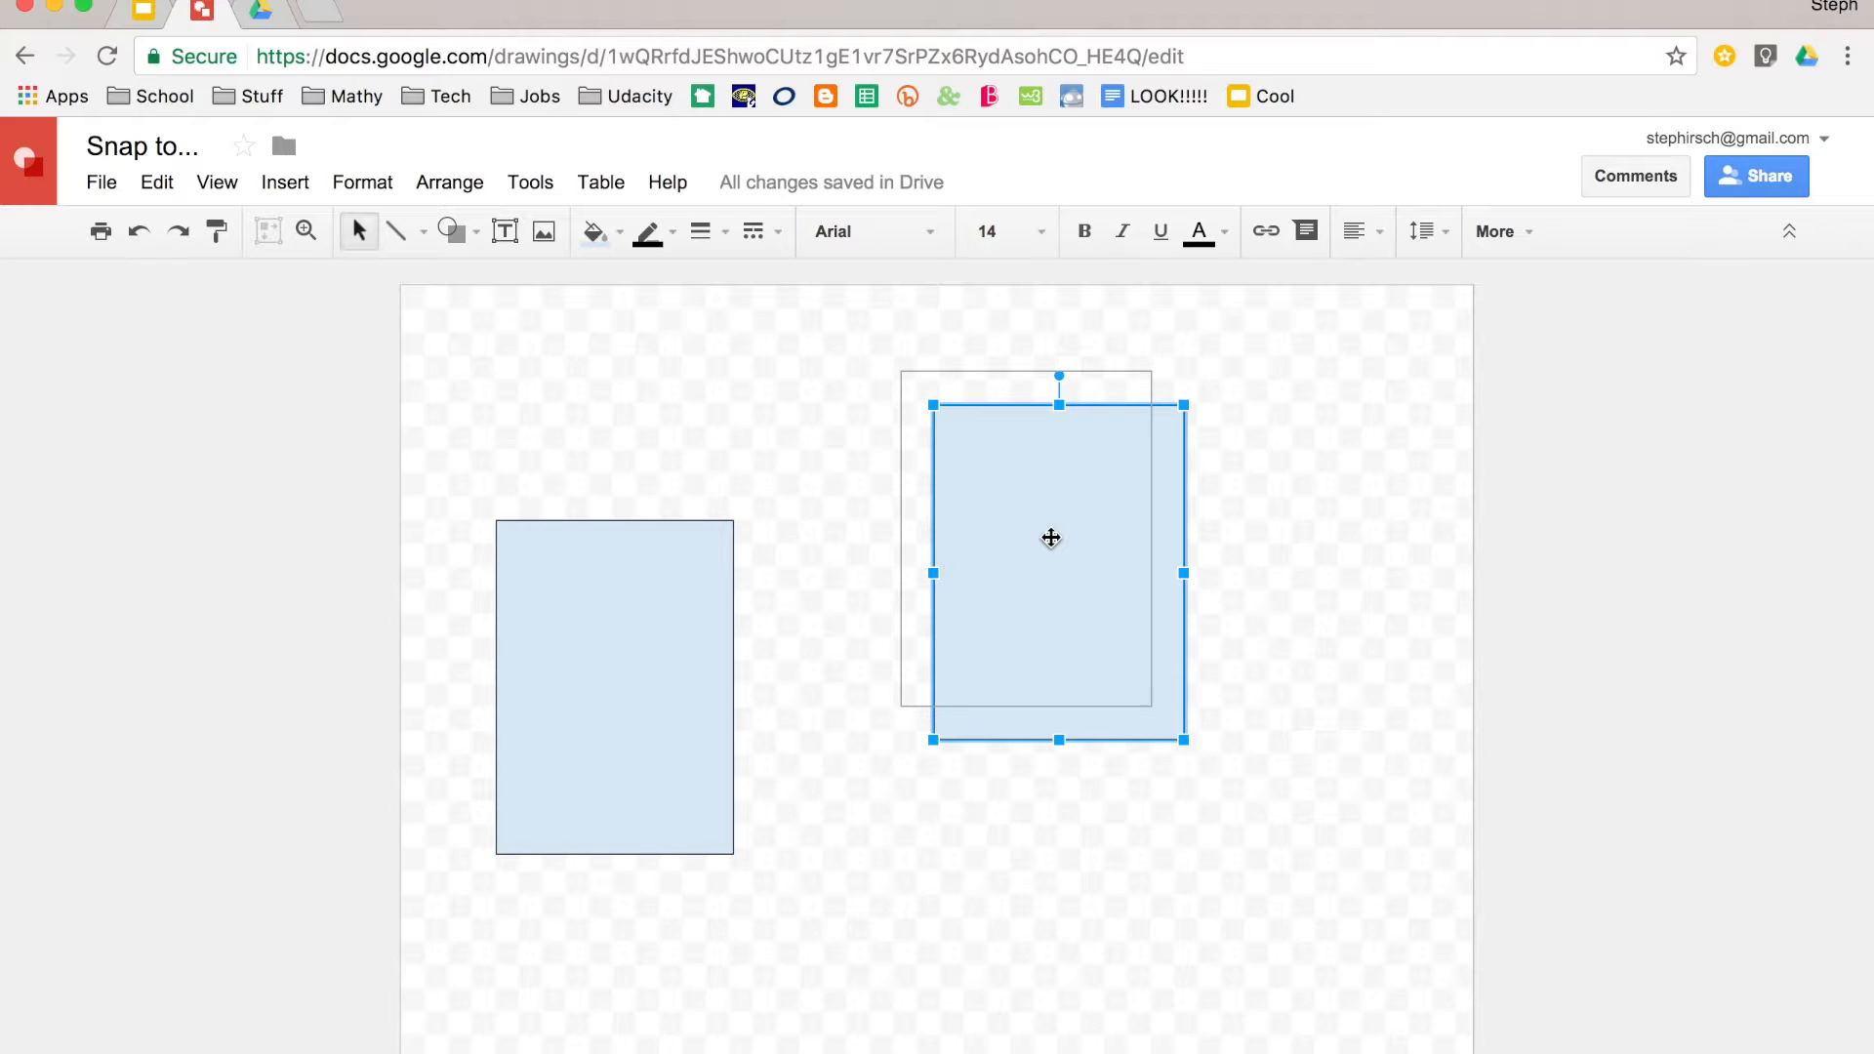
left_click_drag(1051, 537, 1006, 696)
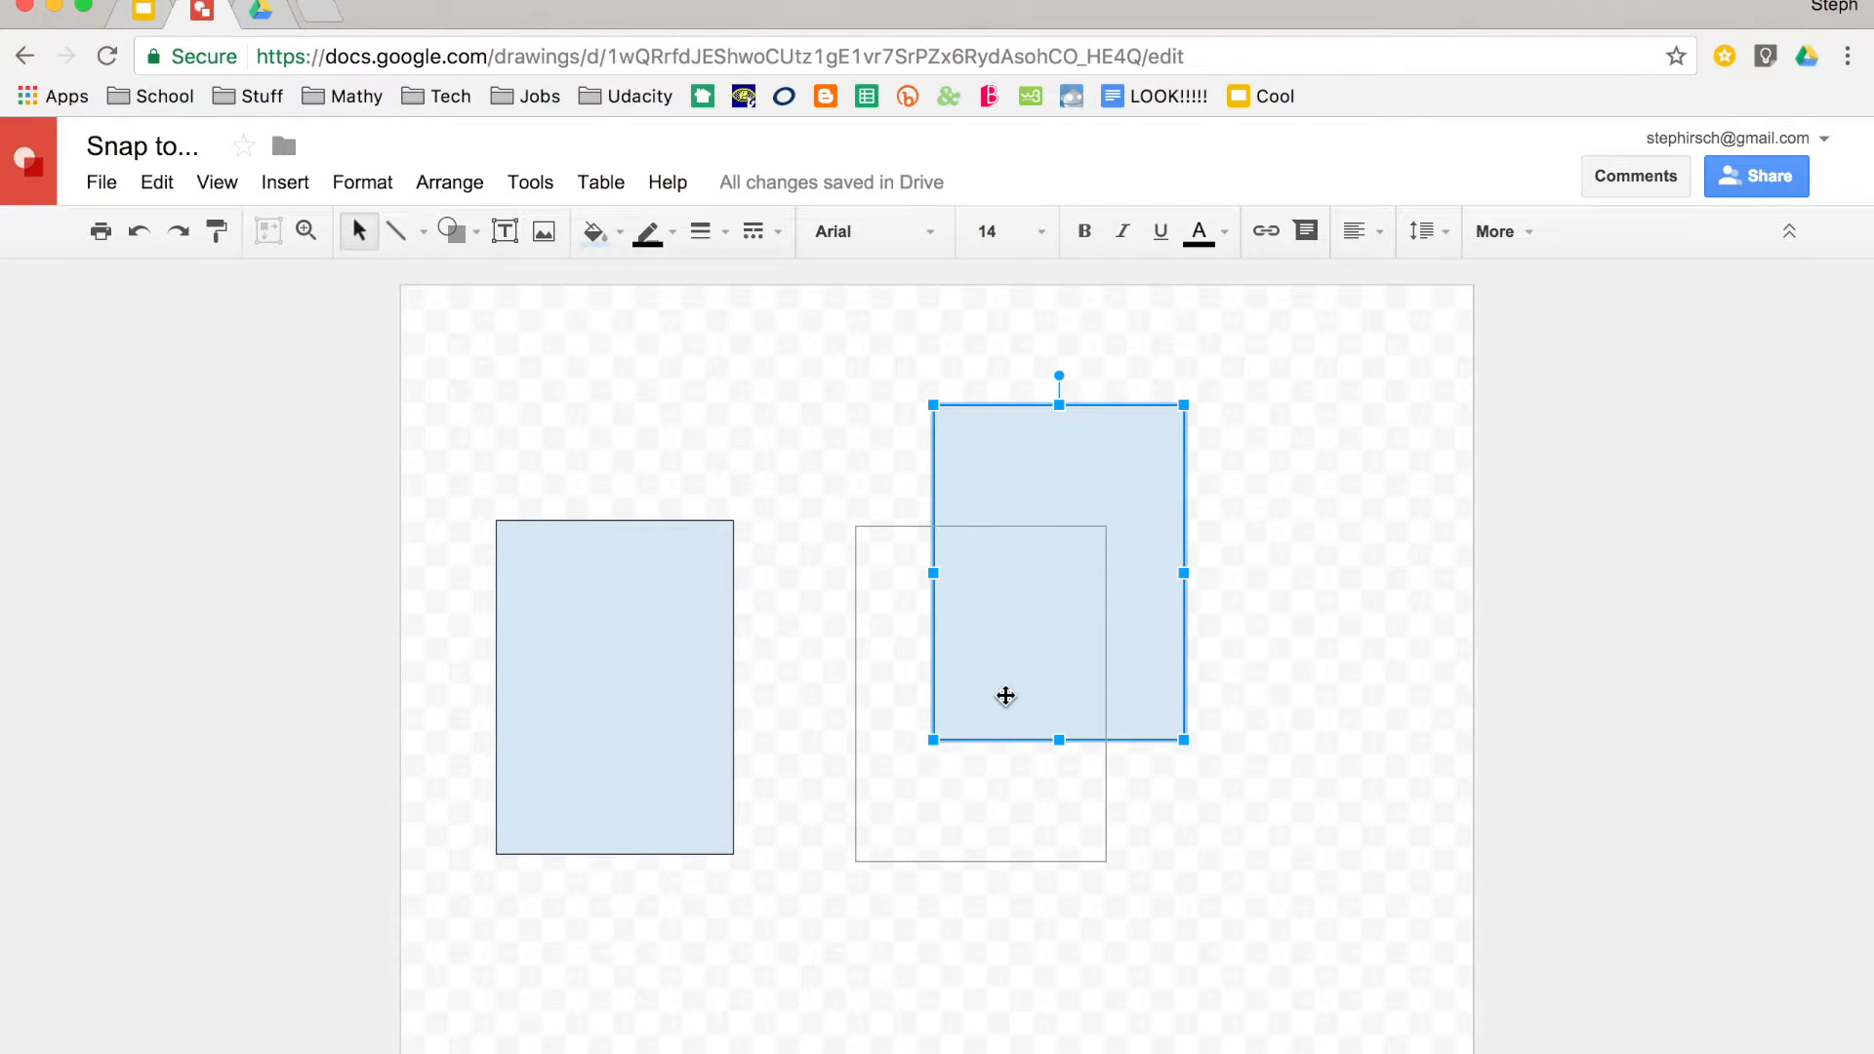
left_click_drag(1005, 696, 1006, 696)
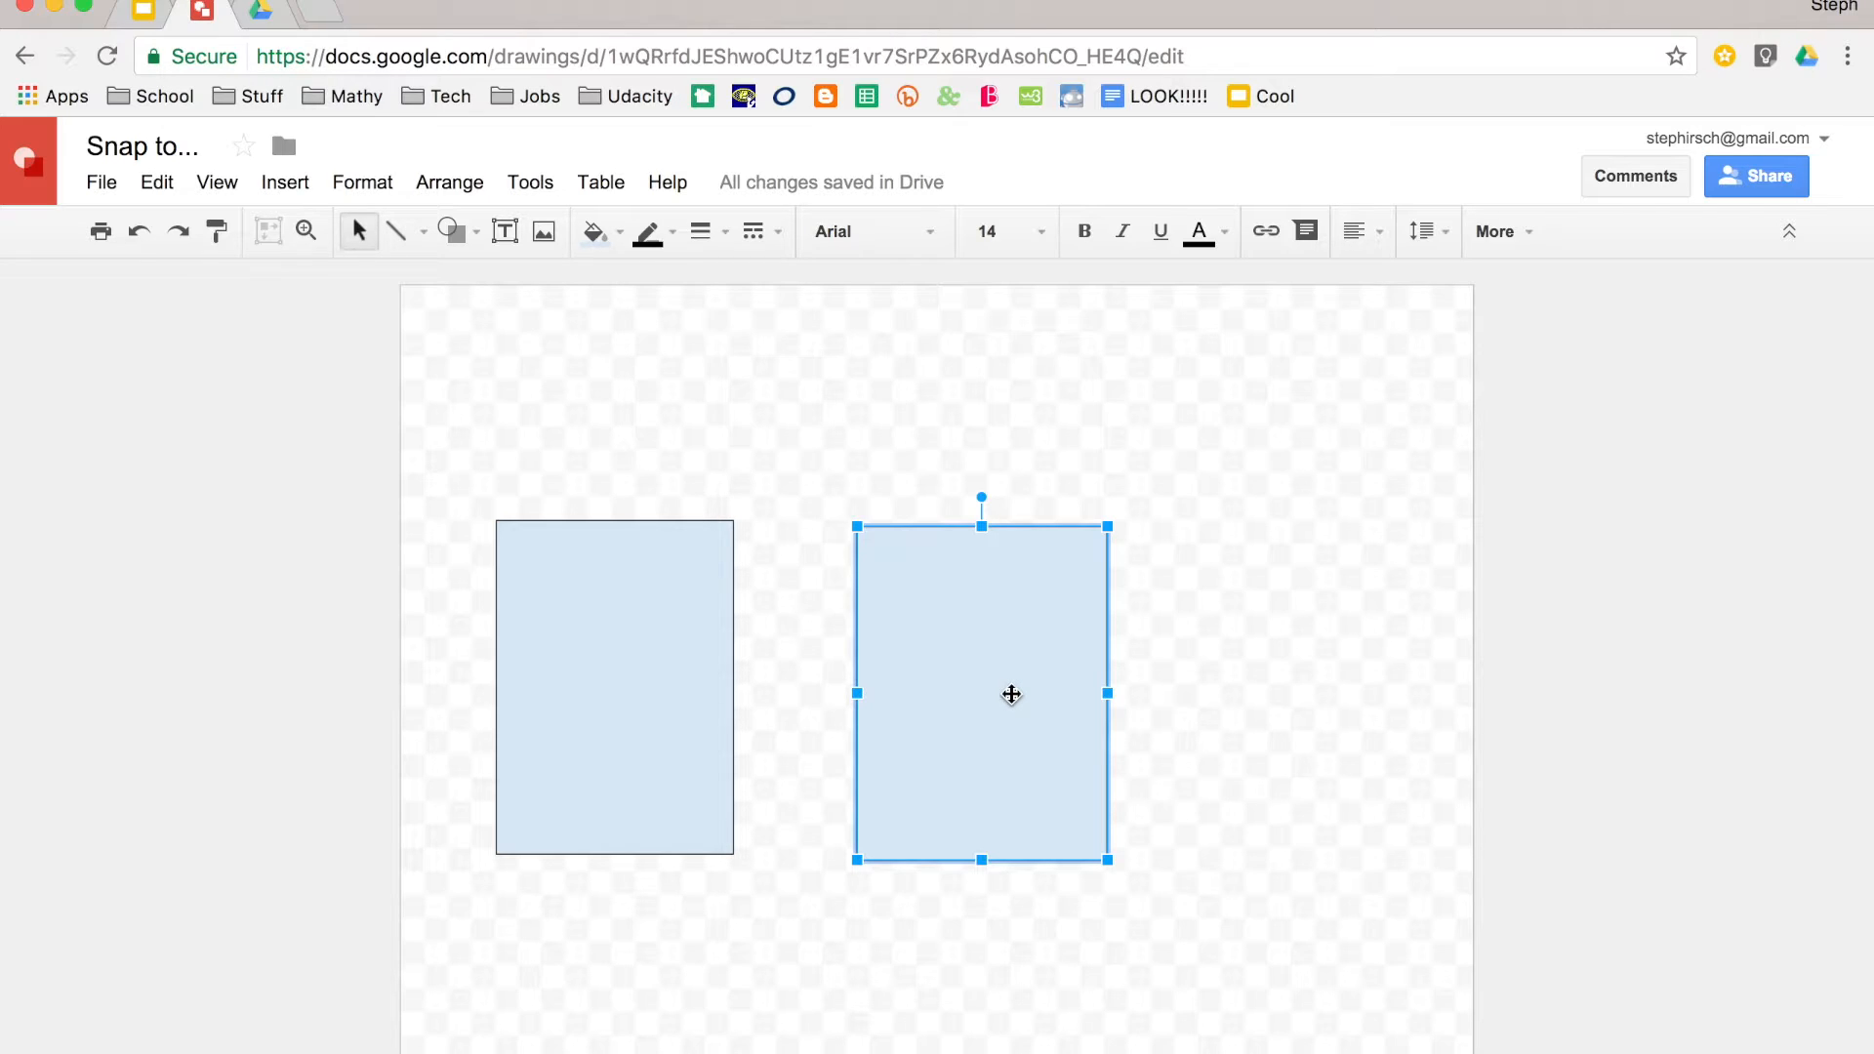
left_click_drag(1011, 694, 1029, 568)
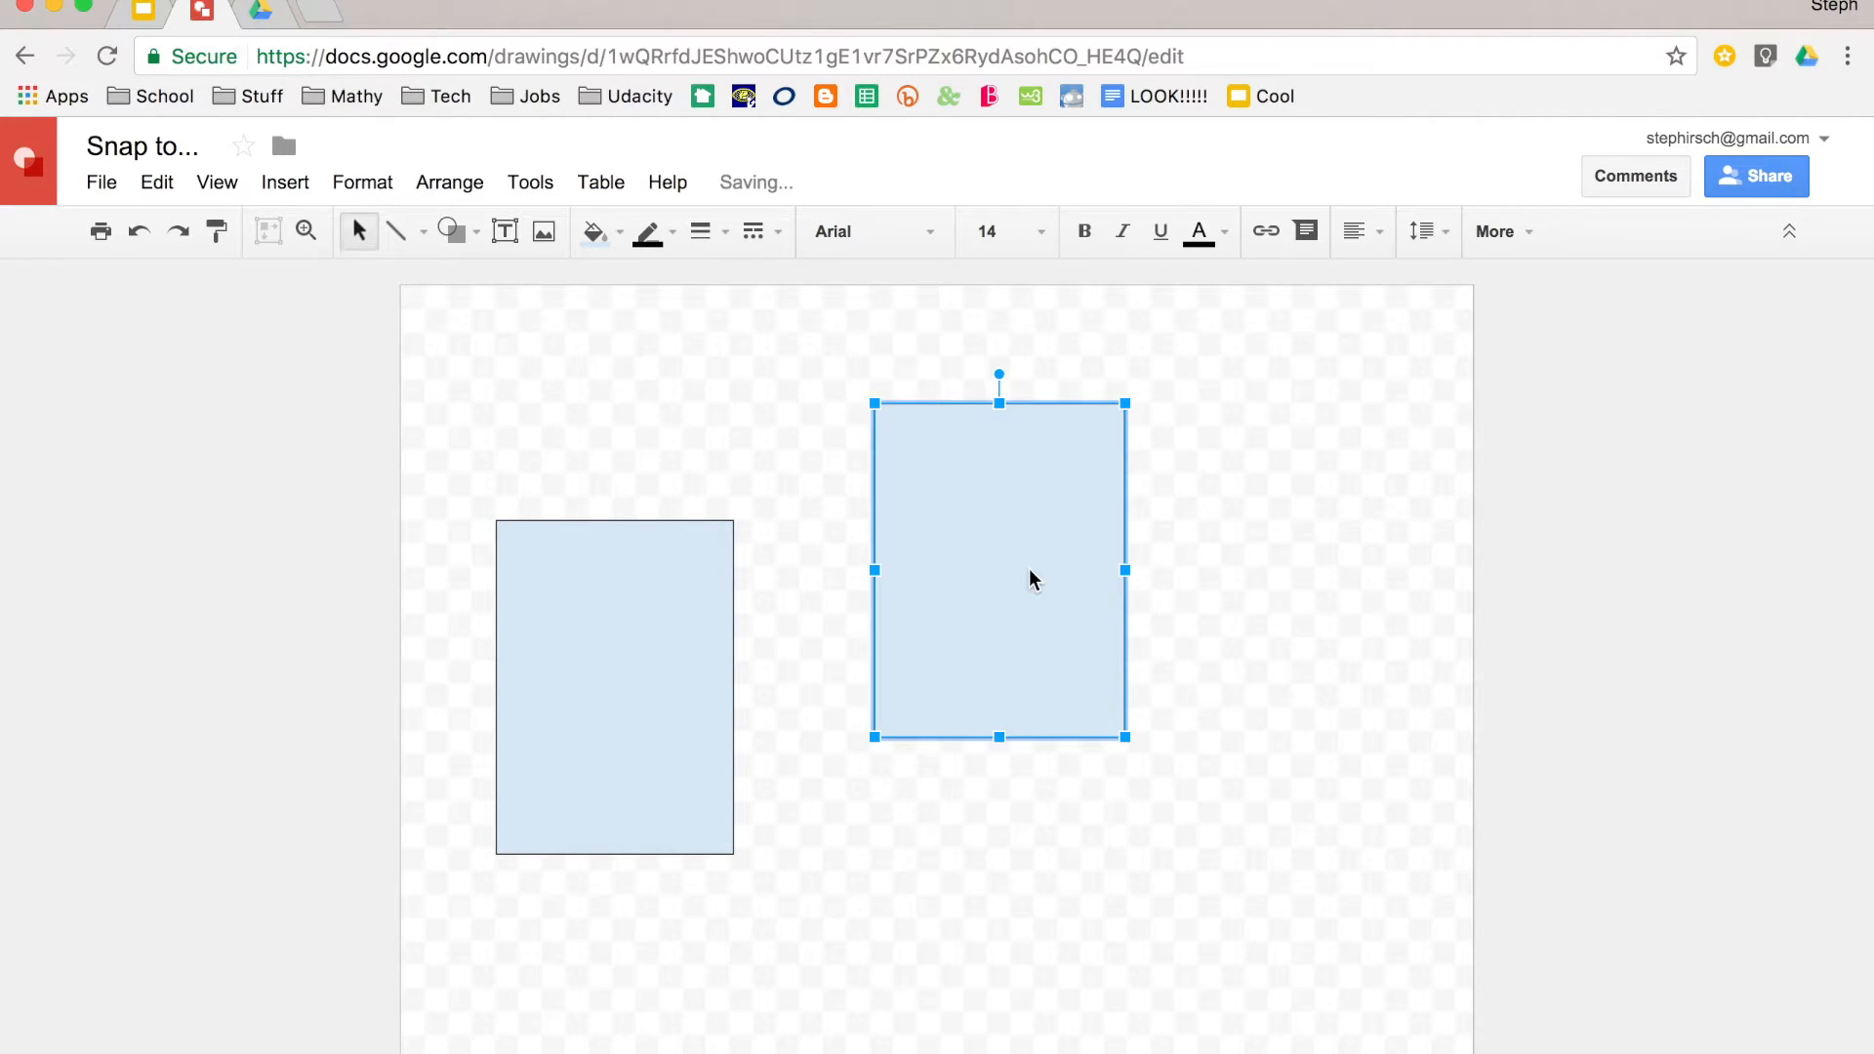
left_click(1031, 866)
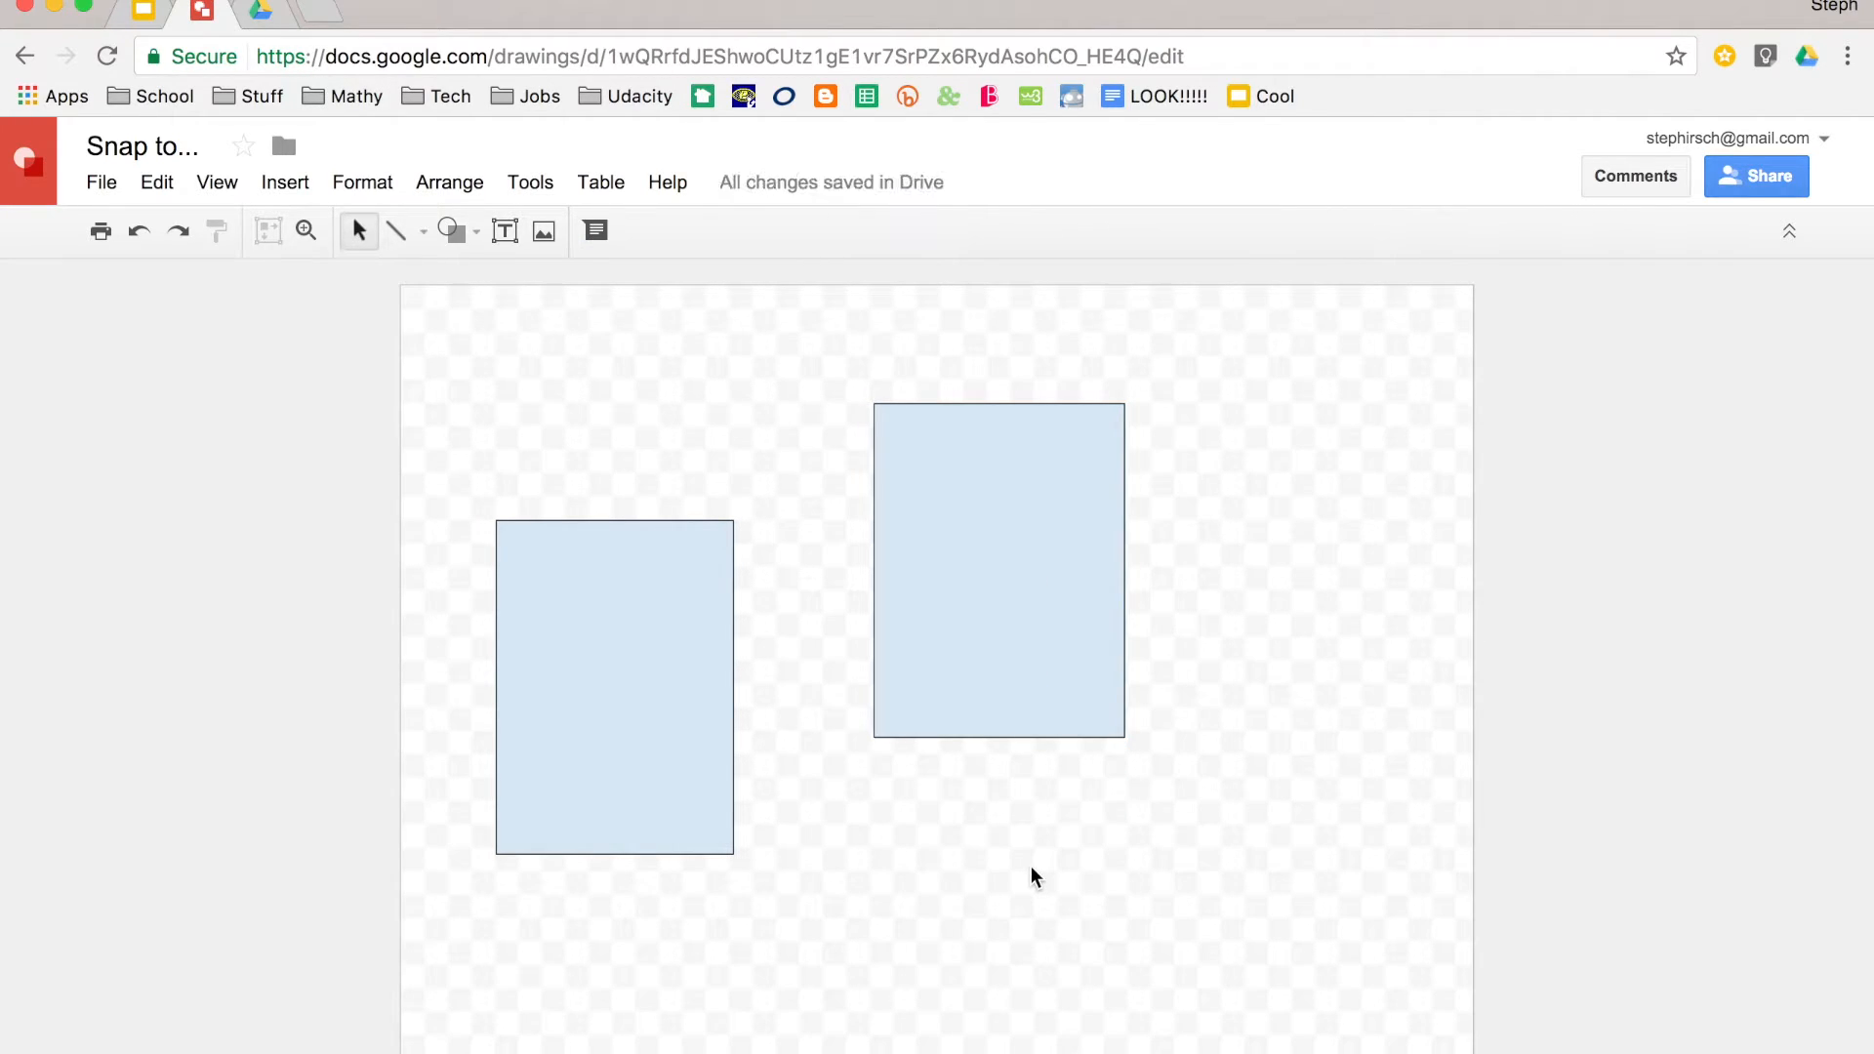
- Draw a line sloping down to the right beneath the right rectangle, and shift it slightly left
left_click(400, 236)
mouse_move(866, 848)
left_mouse_down()
mouse_move(1238, 895)
mouse_move(1249, 919)
left_mouse_up()
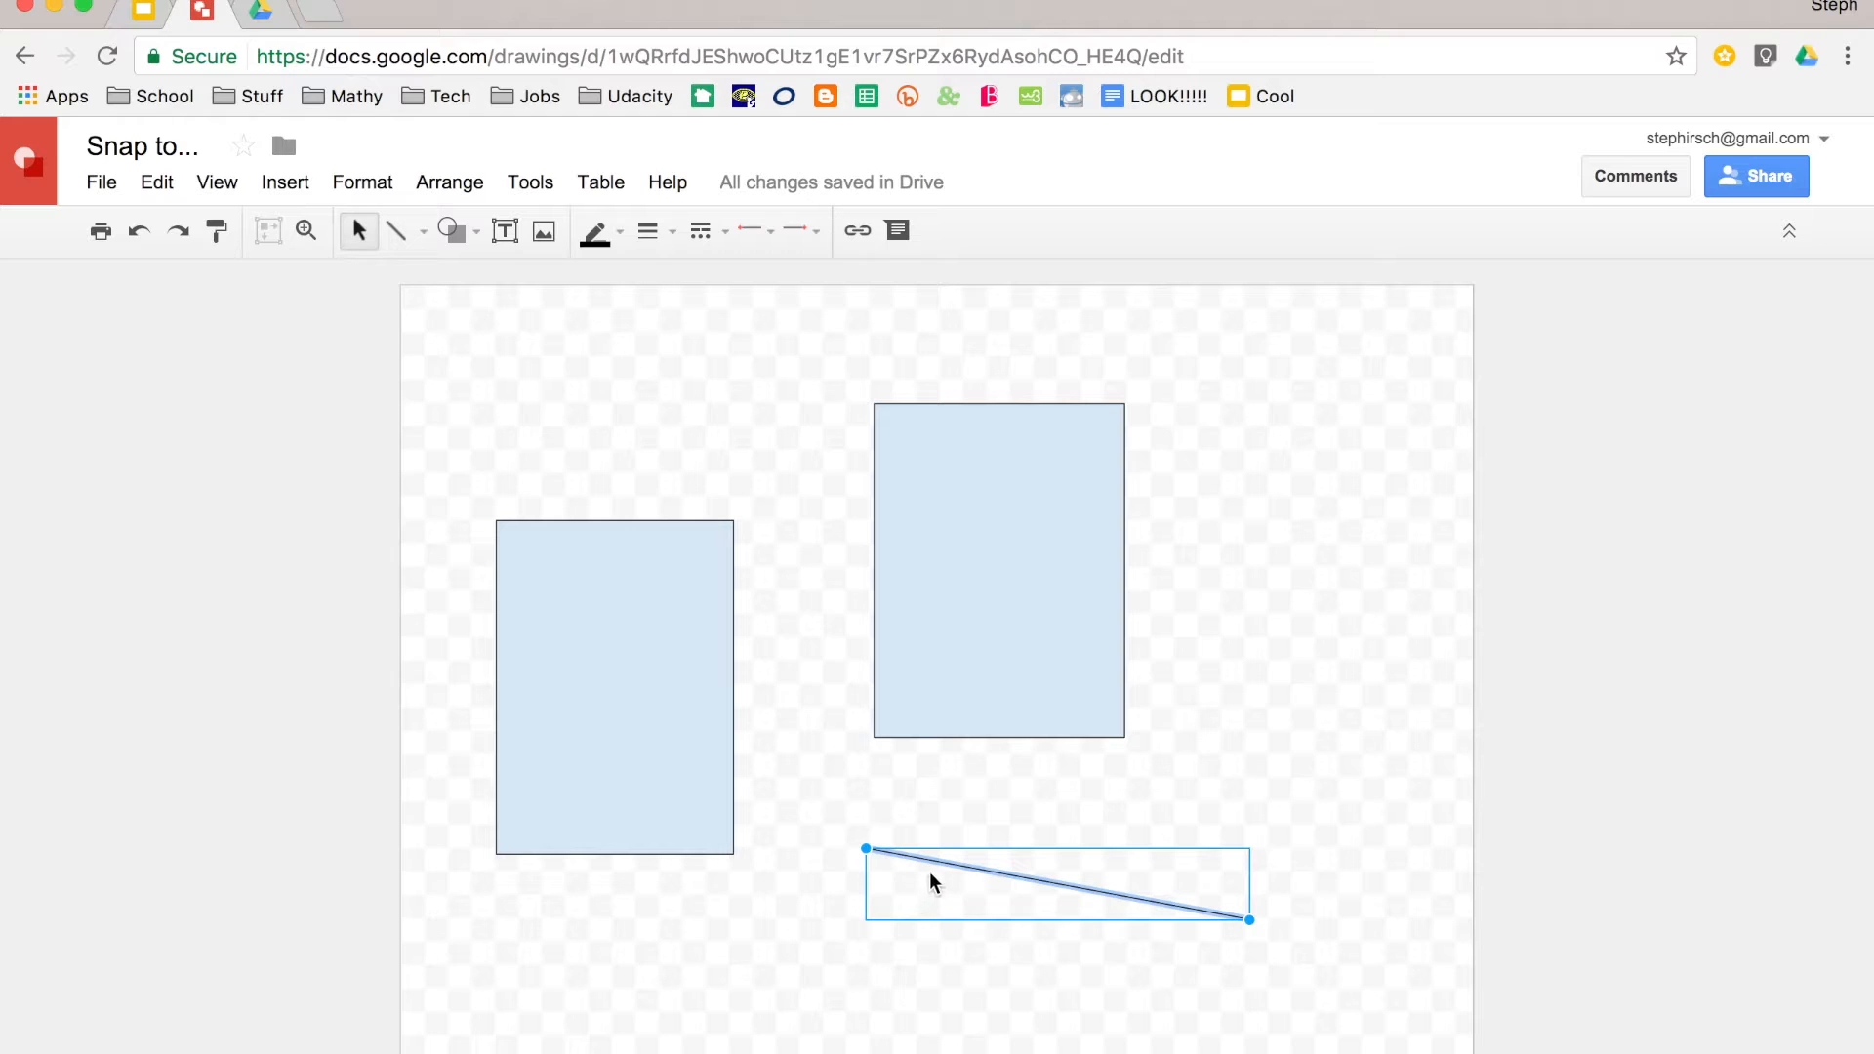
left_click_drag(940, 870, 903, 886)
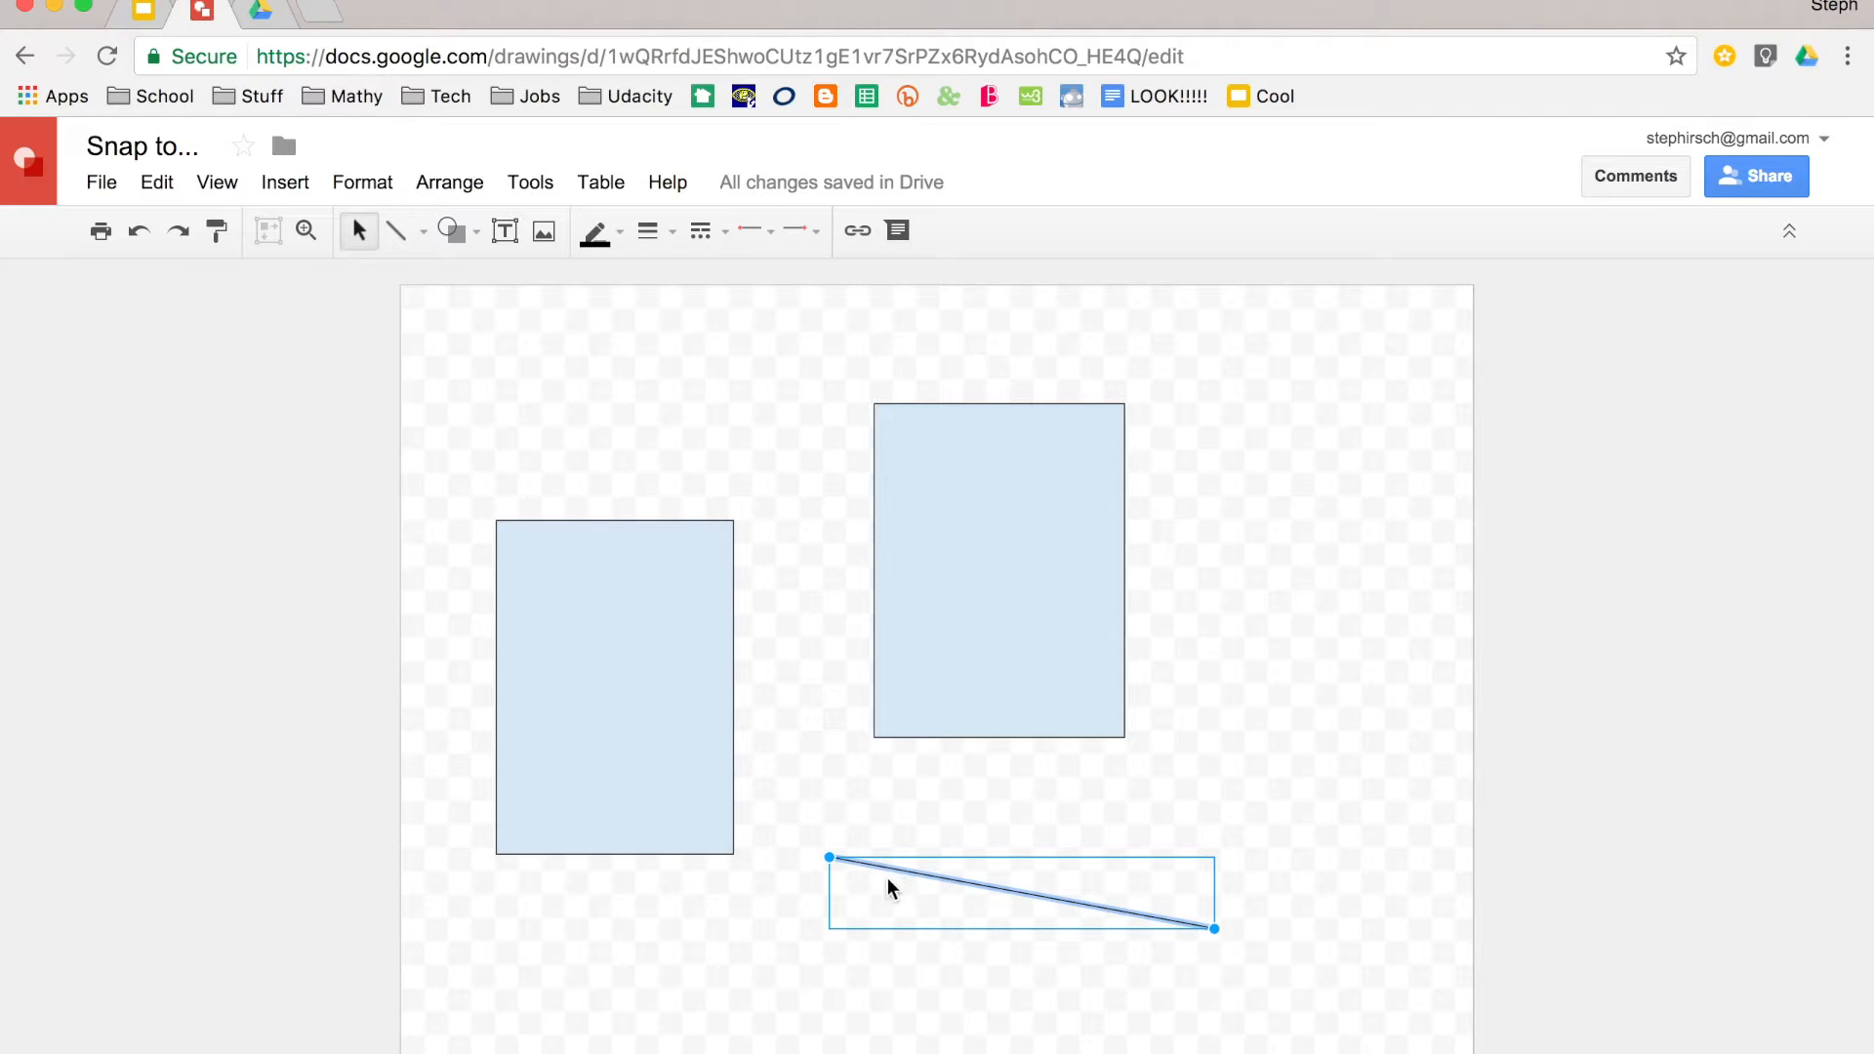
- Attach the line's upper end to the midpoint of the right rectangle's bottom edge, and move the rectangle slightly up with the line connected
left_click_drag(829, 857, 1016, 739)
left_click_drag(1017, 740, 1012, 742)
mouse_move(1012, 741)
left_mouse_down()
mouse_move(987, 774)
mouse_move(1013, 760)
left_mouse_up()
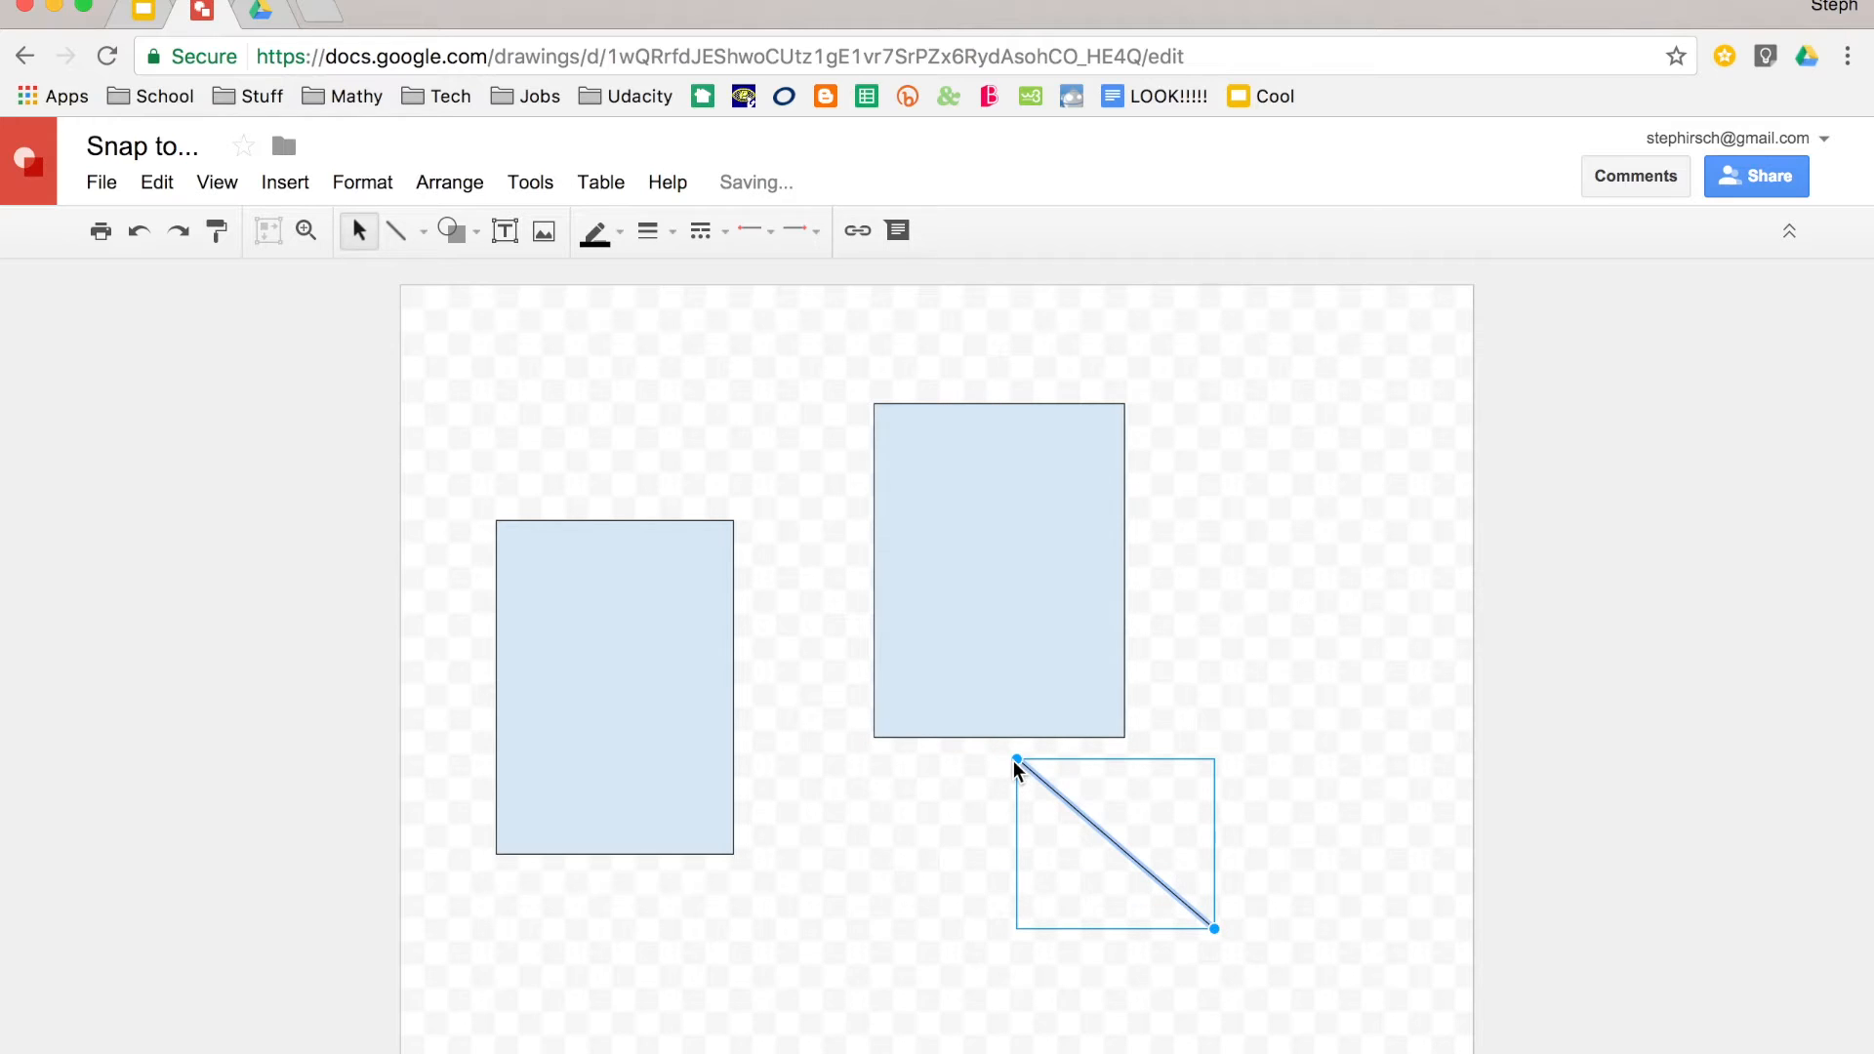
left_click_drag(1017, 762, 1007, 758)
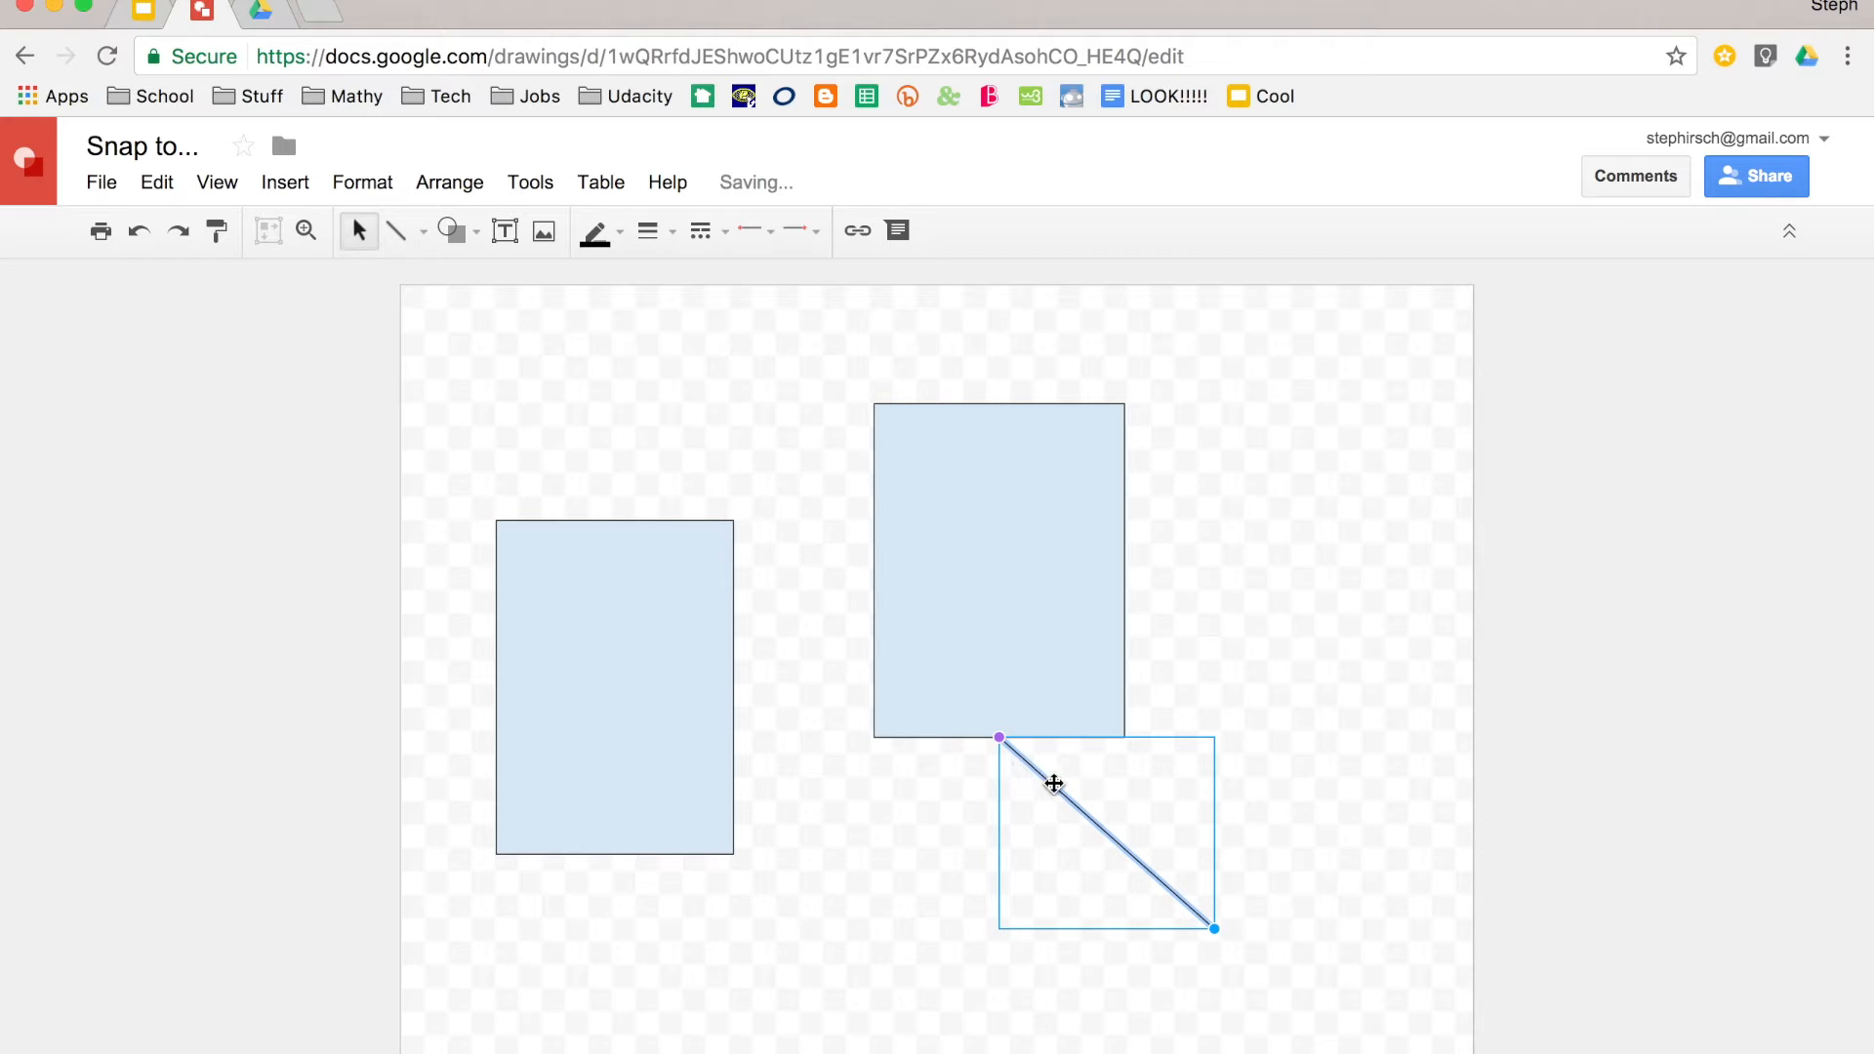
mouse_move(1013, 693)
left_mouse_down()
mouse_move(1074, 590)
mouse_move(1154, 625)
mouse_move(953, 727)
mouse_move(1067, 627)
mouse_move(1023, 660)
left_mouse_up()
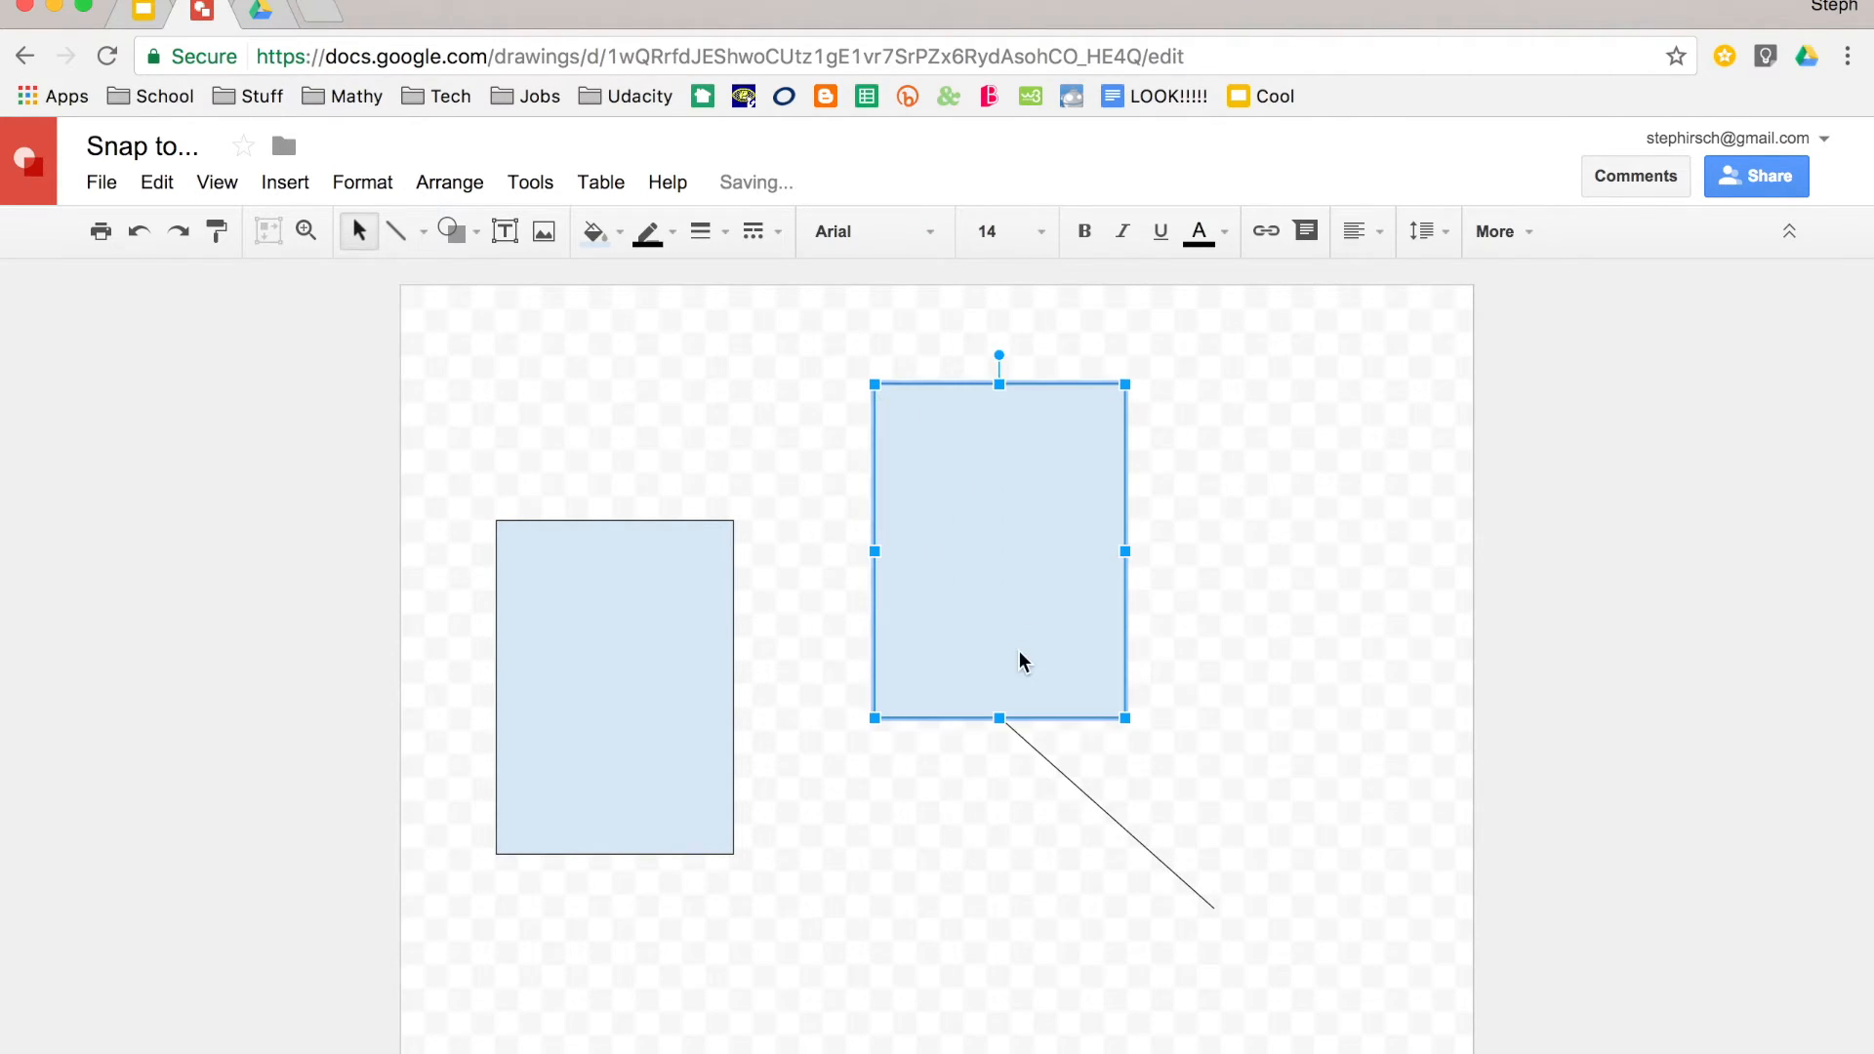
- Detach the line from the rectangle by moving it down, and reposition its upper end to the right of the rectangle
left_click(1050, 771)
left_click_drag(1056, 765, 1091, 847)
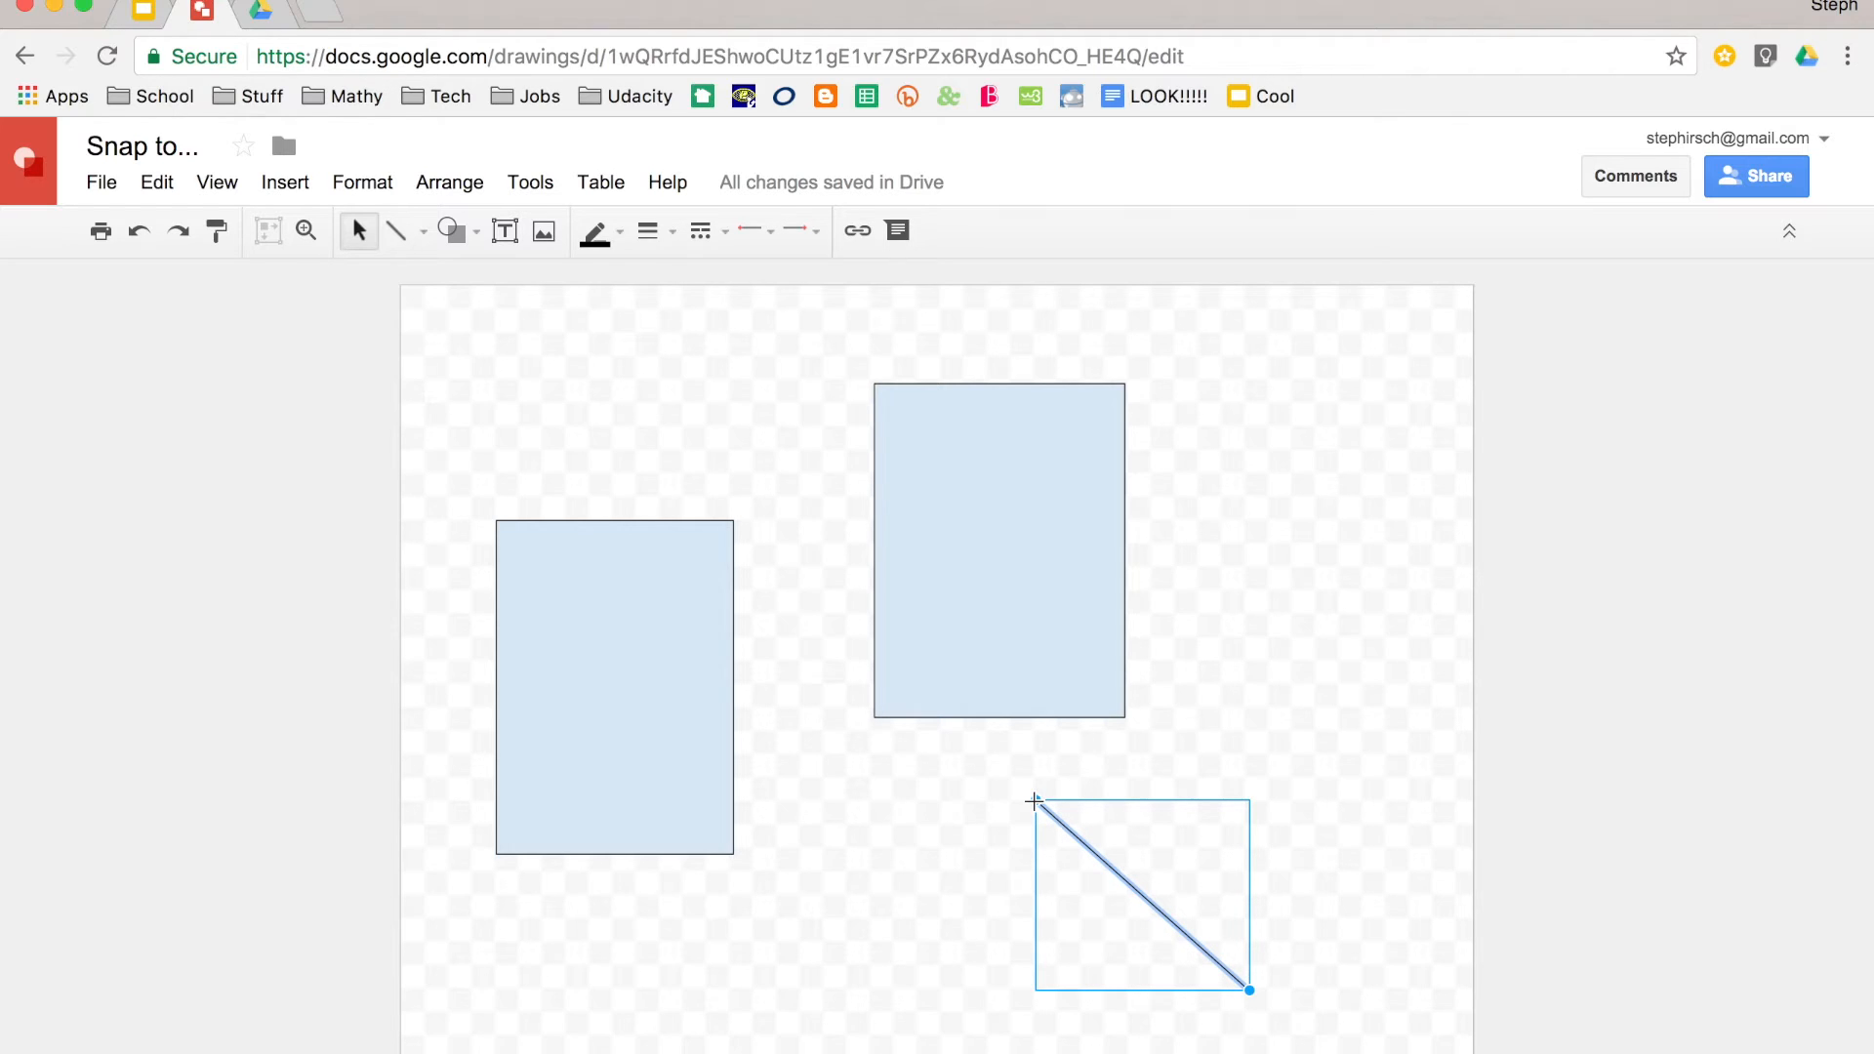
left_click_drag(1034, 801, 1327, 616)
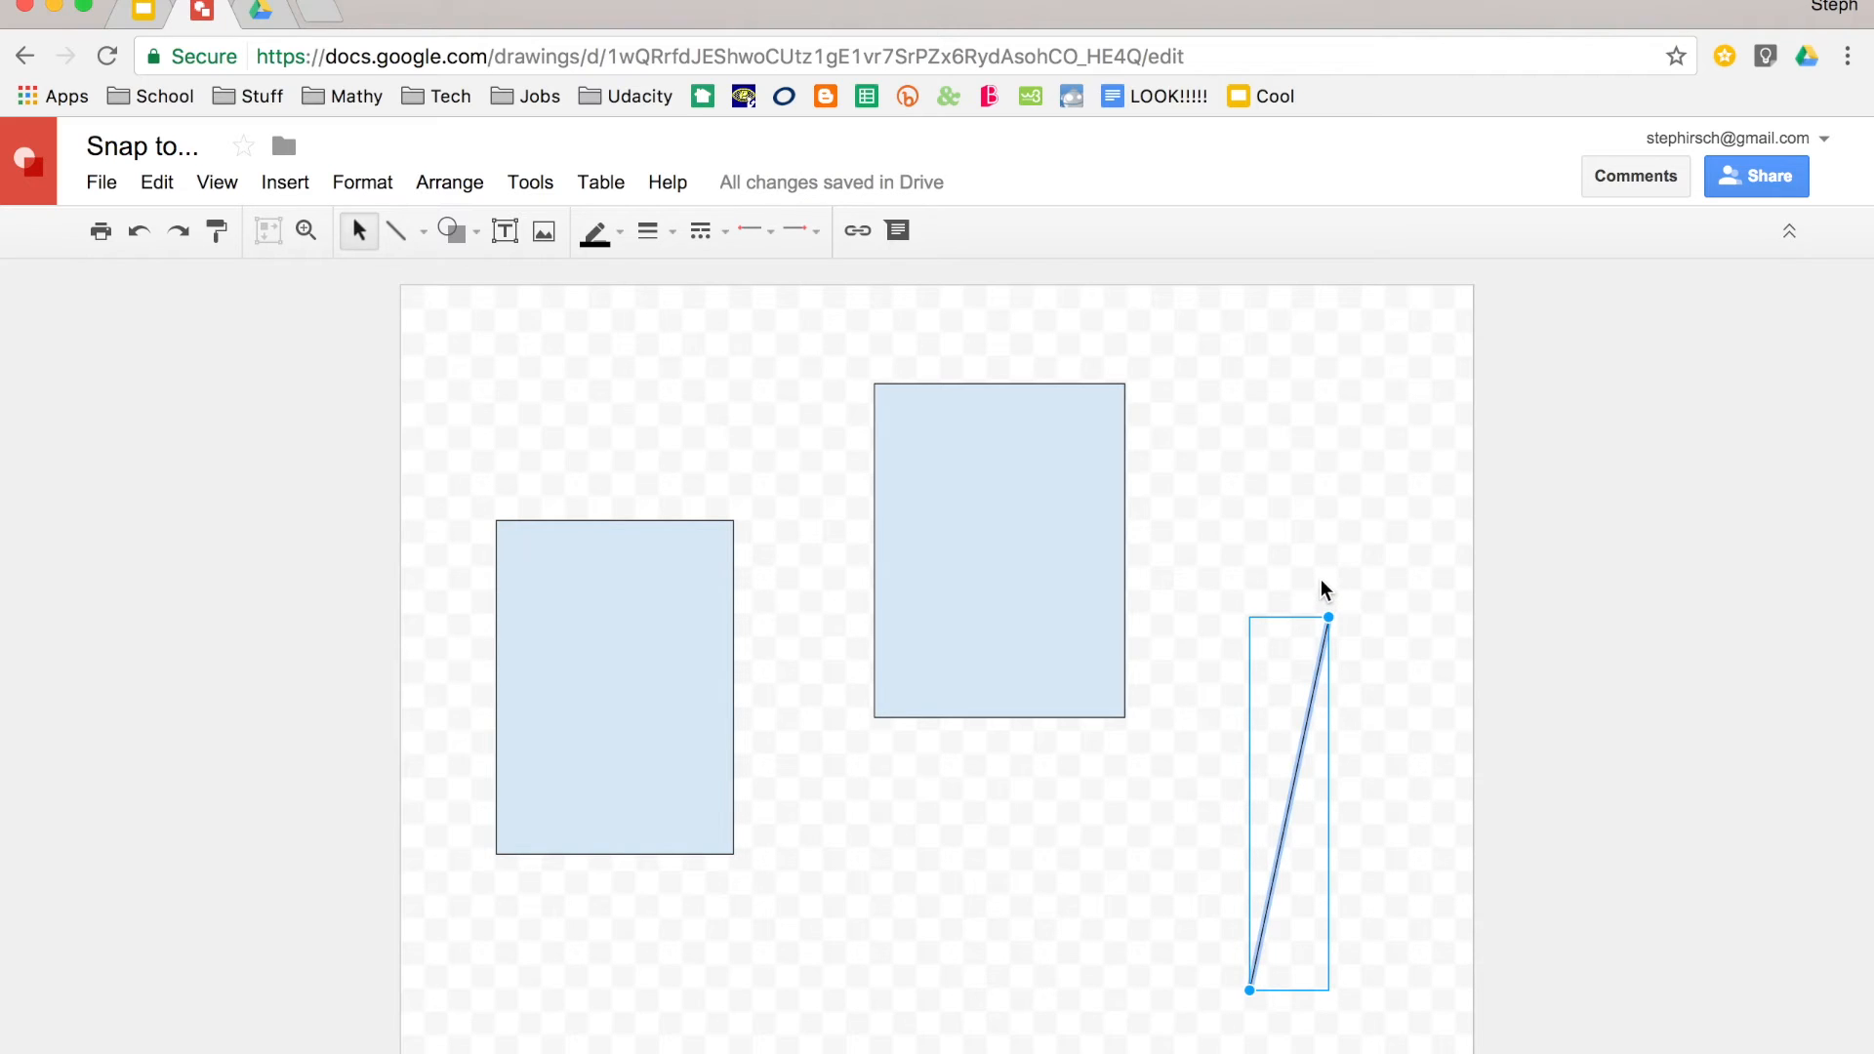
left_click(1353, 580)
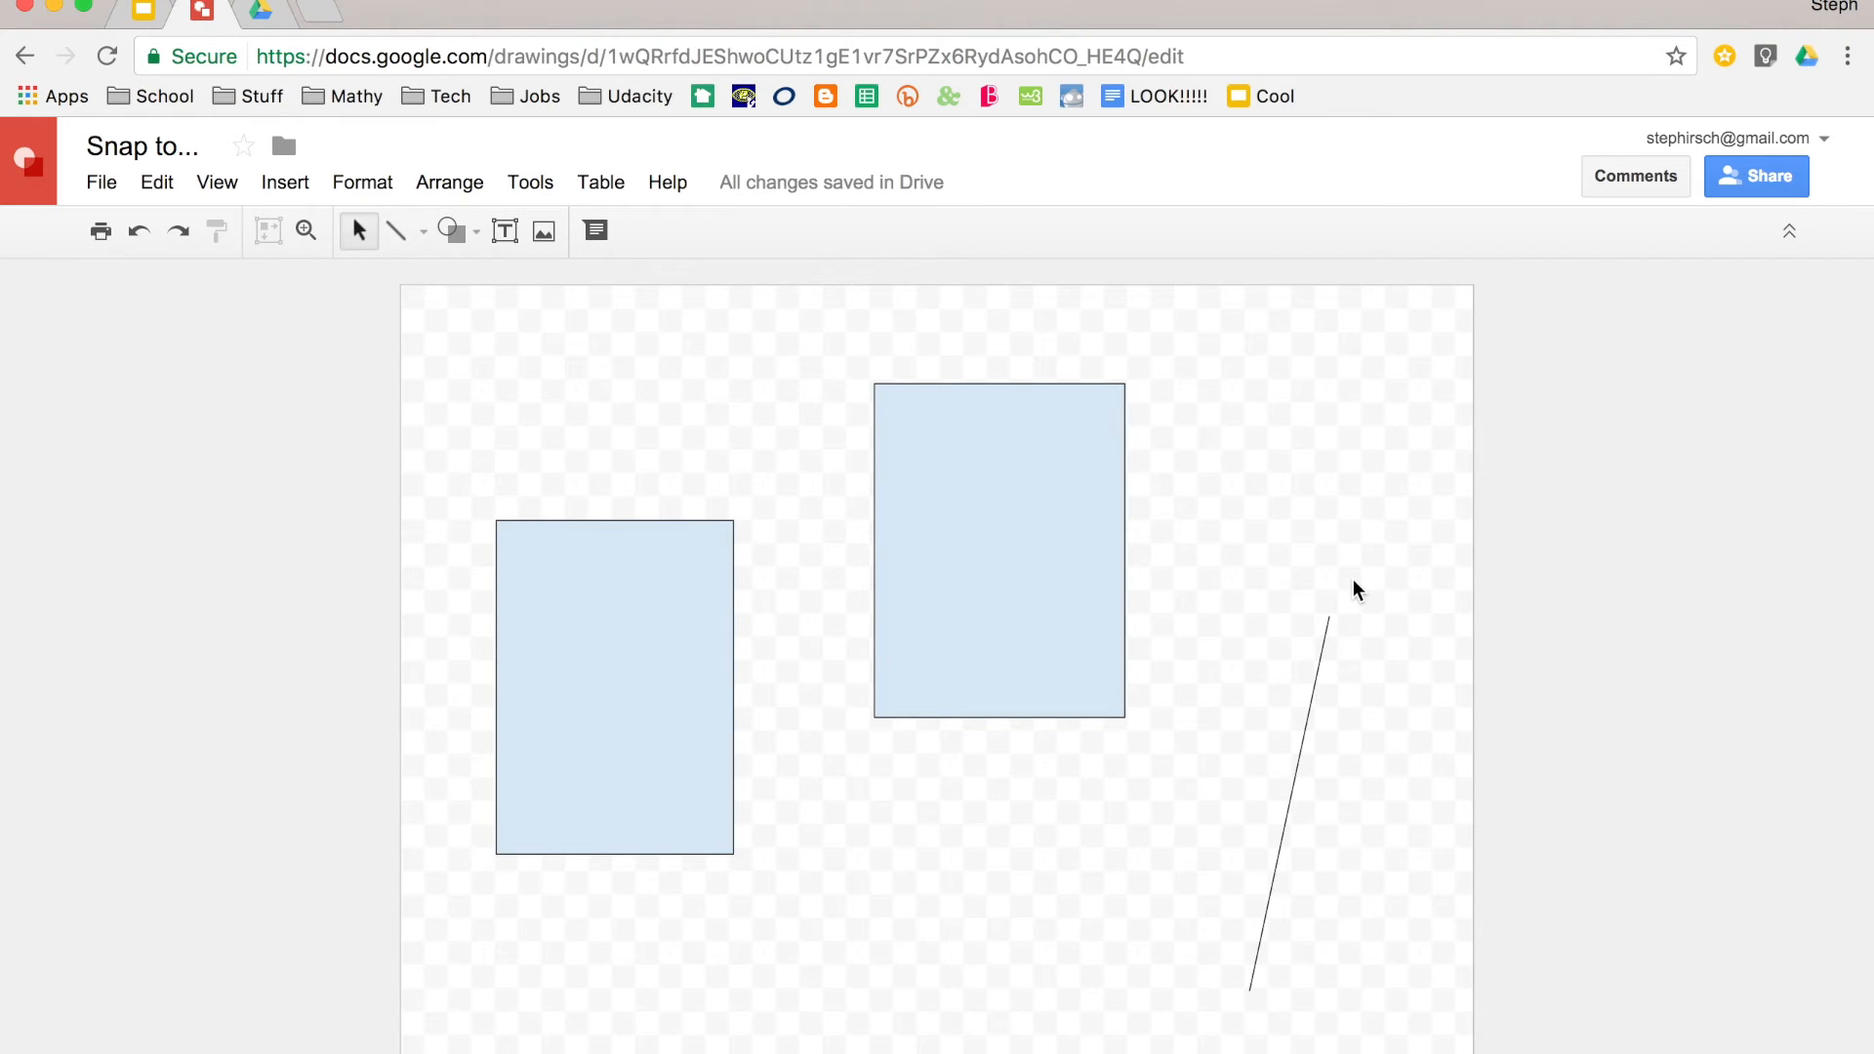
- Switch the drawing's snapping from grid to Guides
left_click(225, 185)
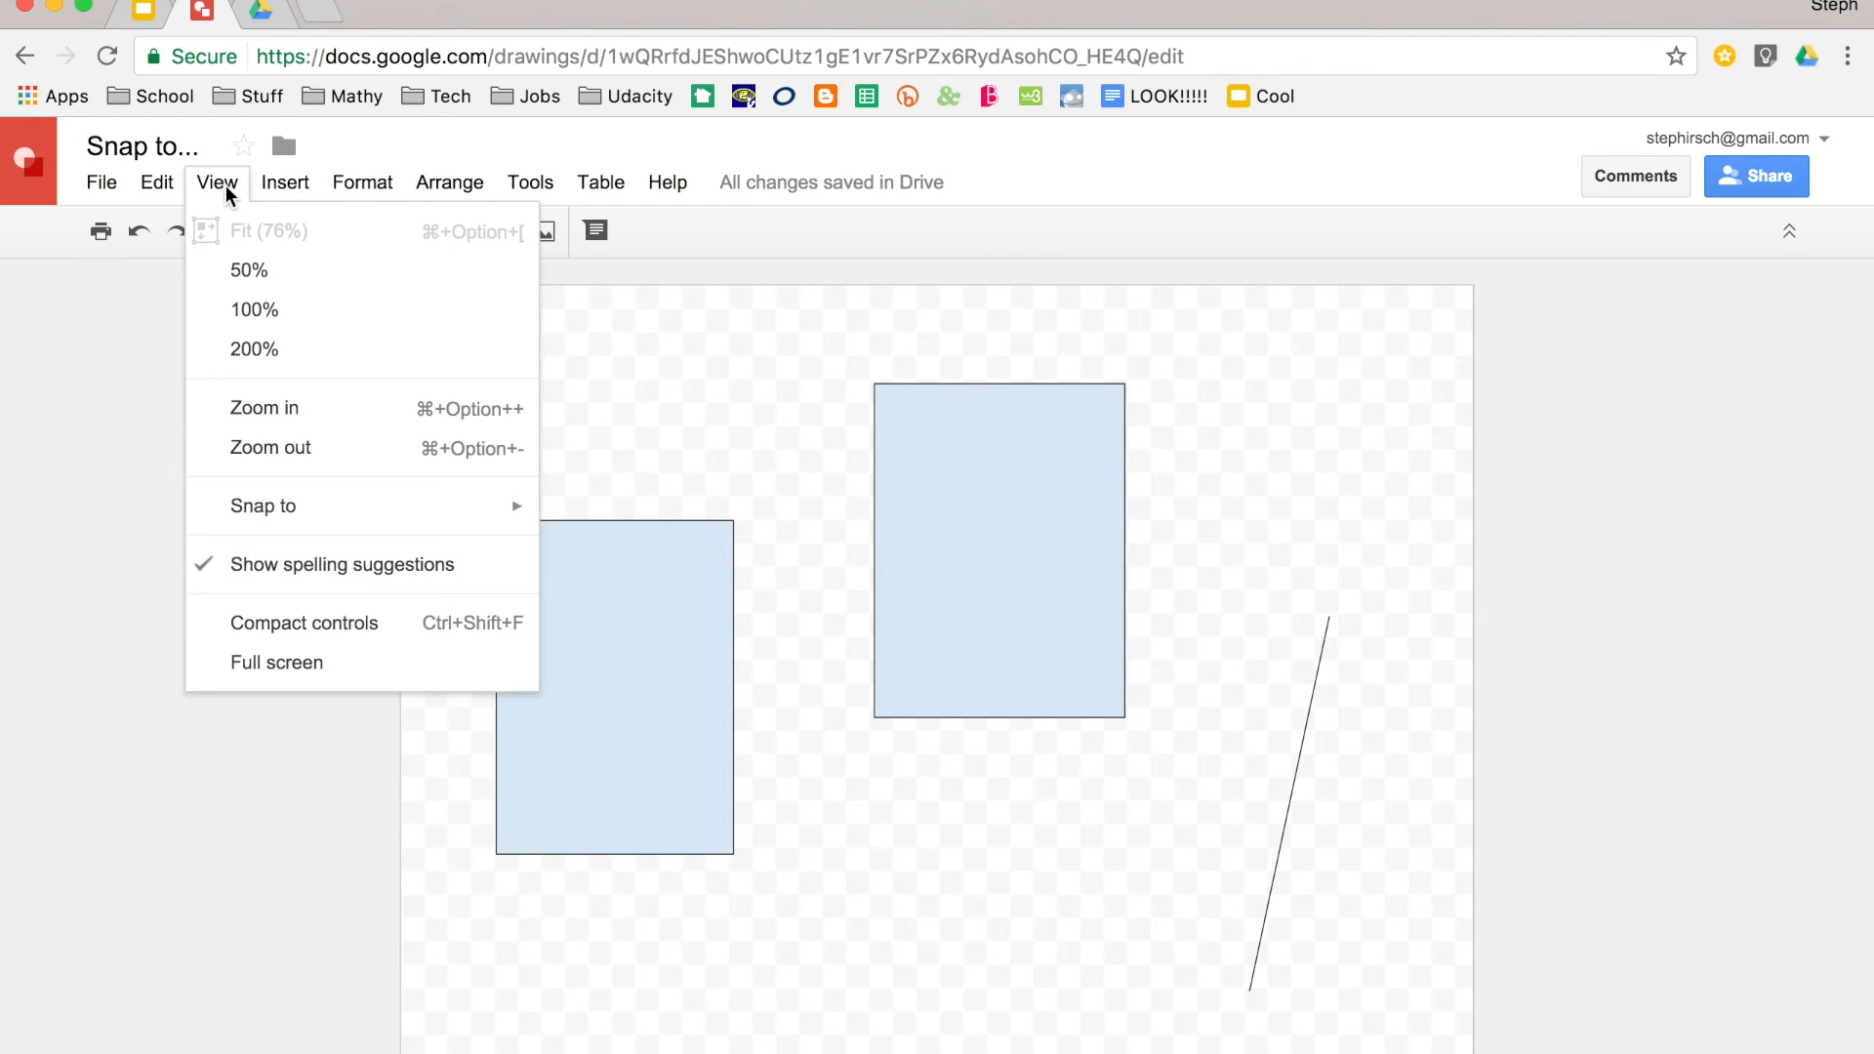
mouse_move(255, 512)
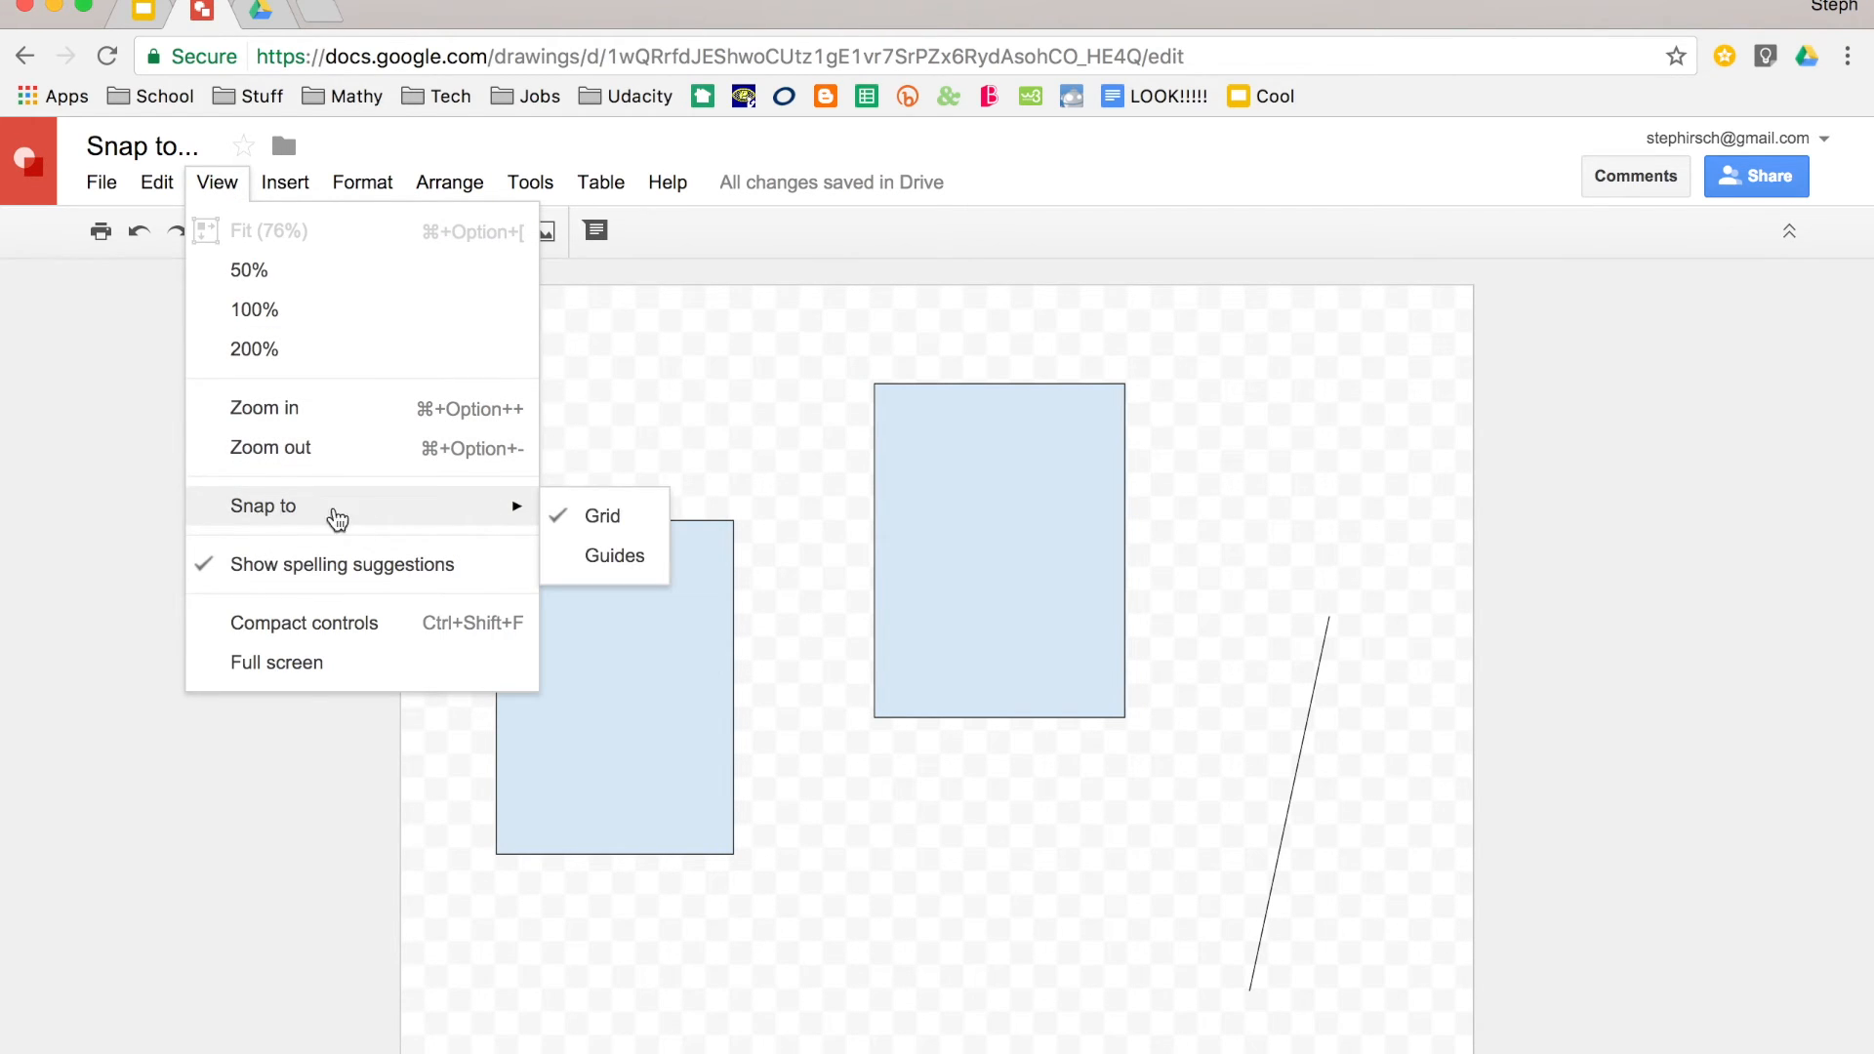
left_click(584, 573)
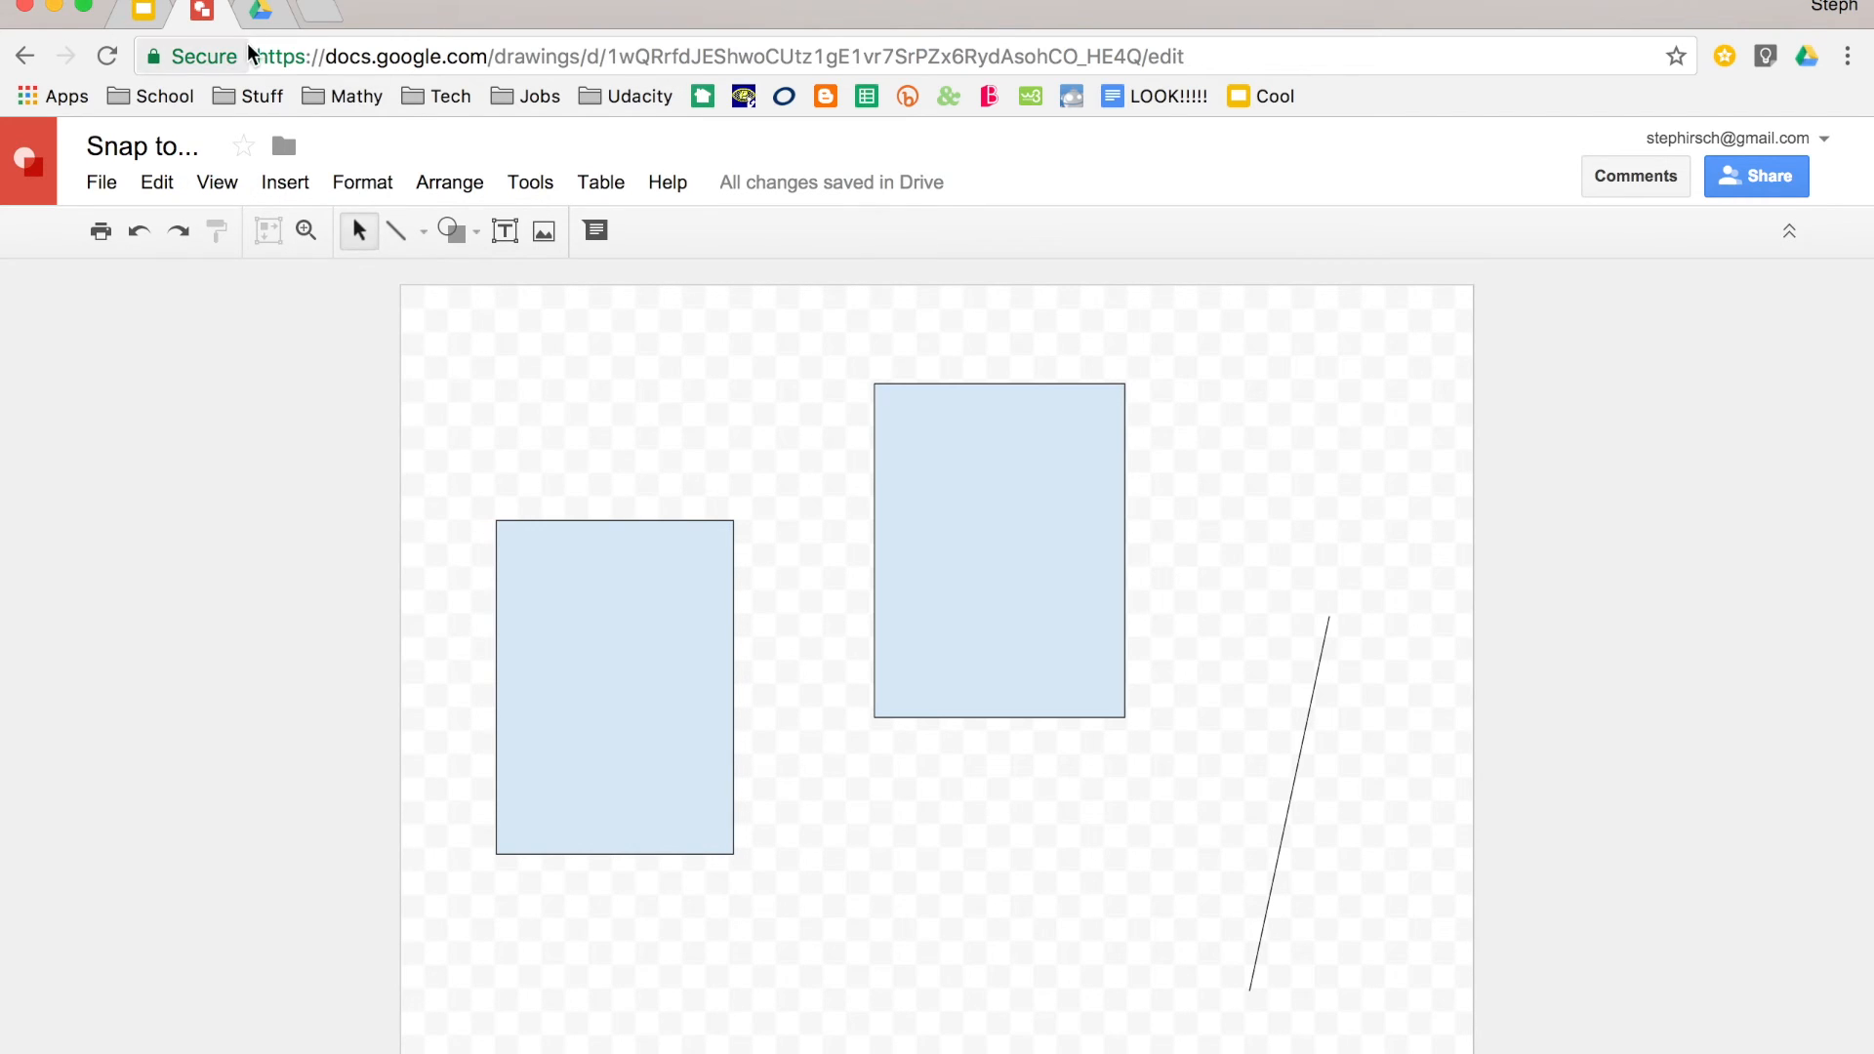
- Switch to the Google Slides presentation and check its Snap to options, leaving them as they are
left_click(149, 16)
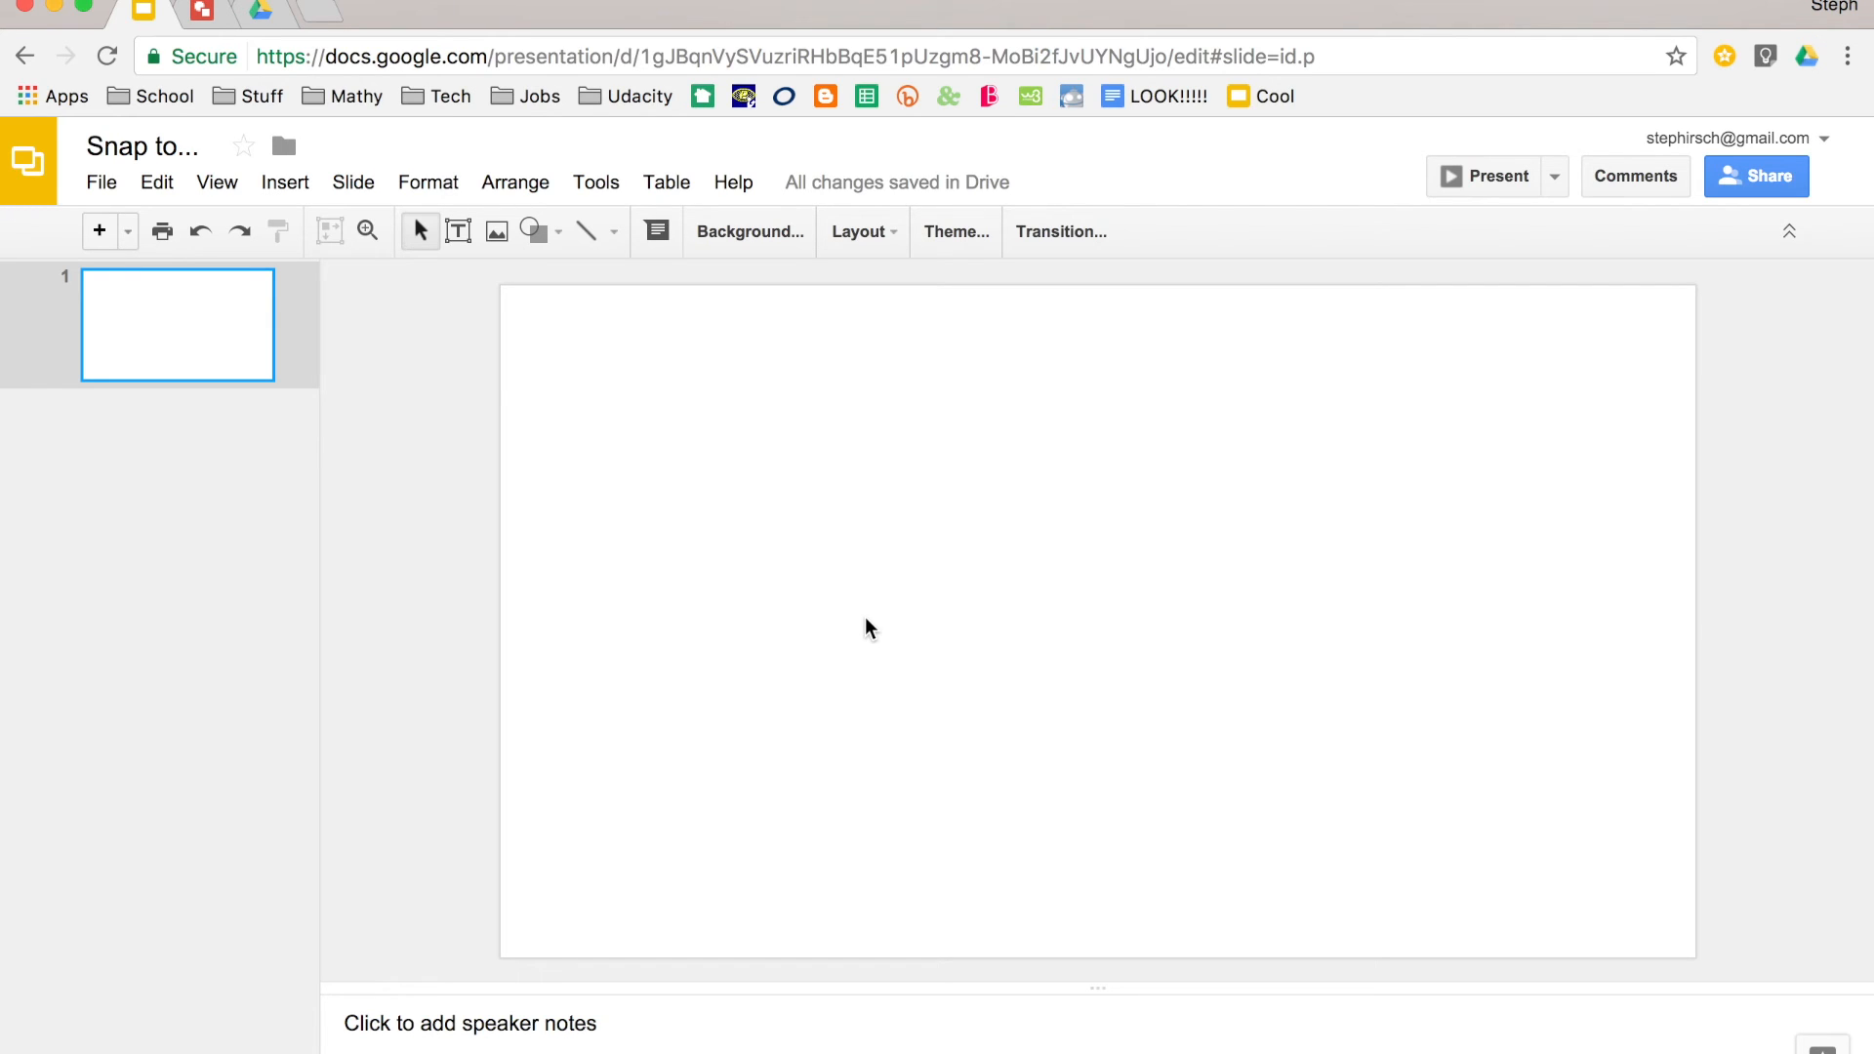
left_click(228, 189)
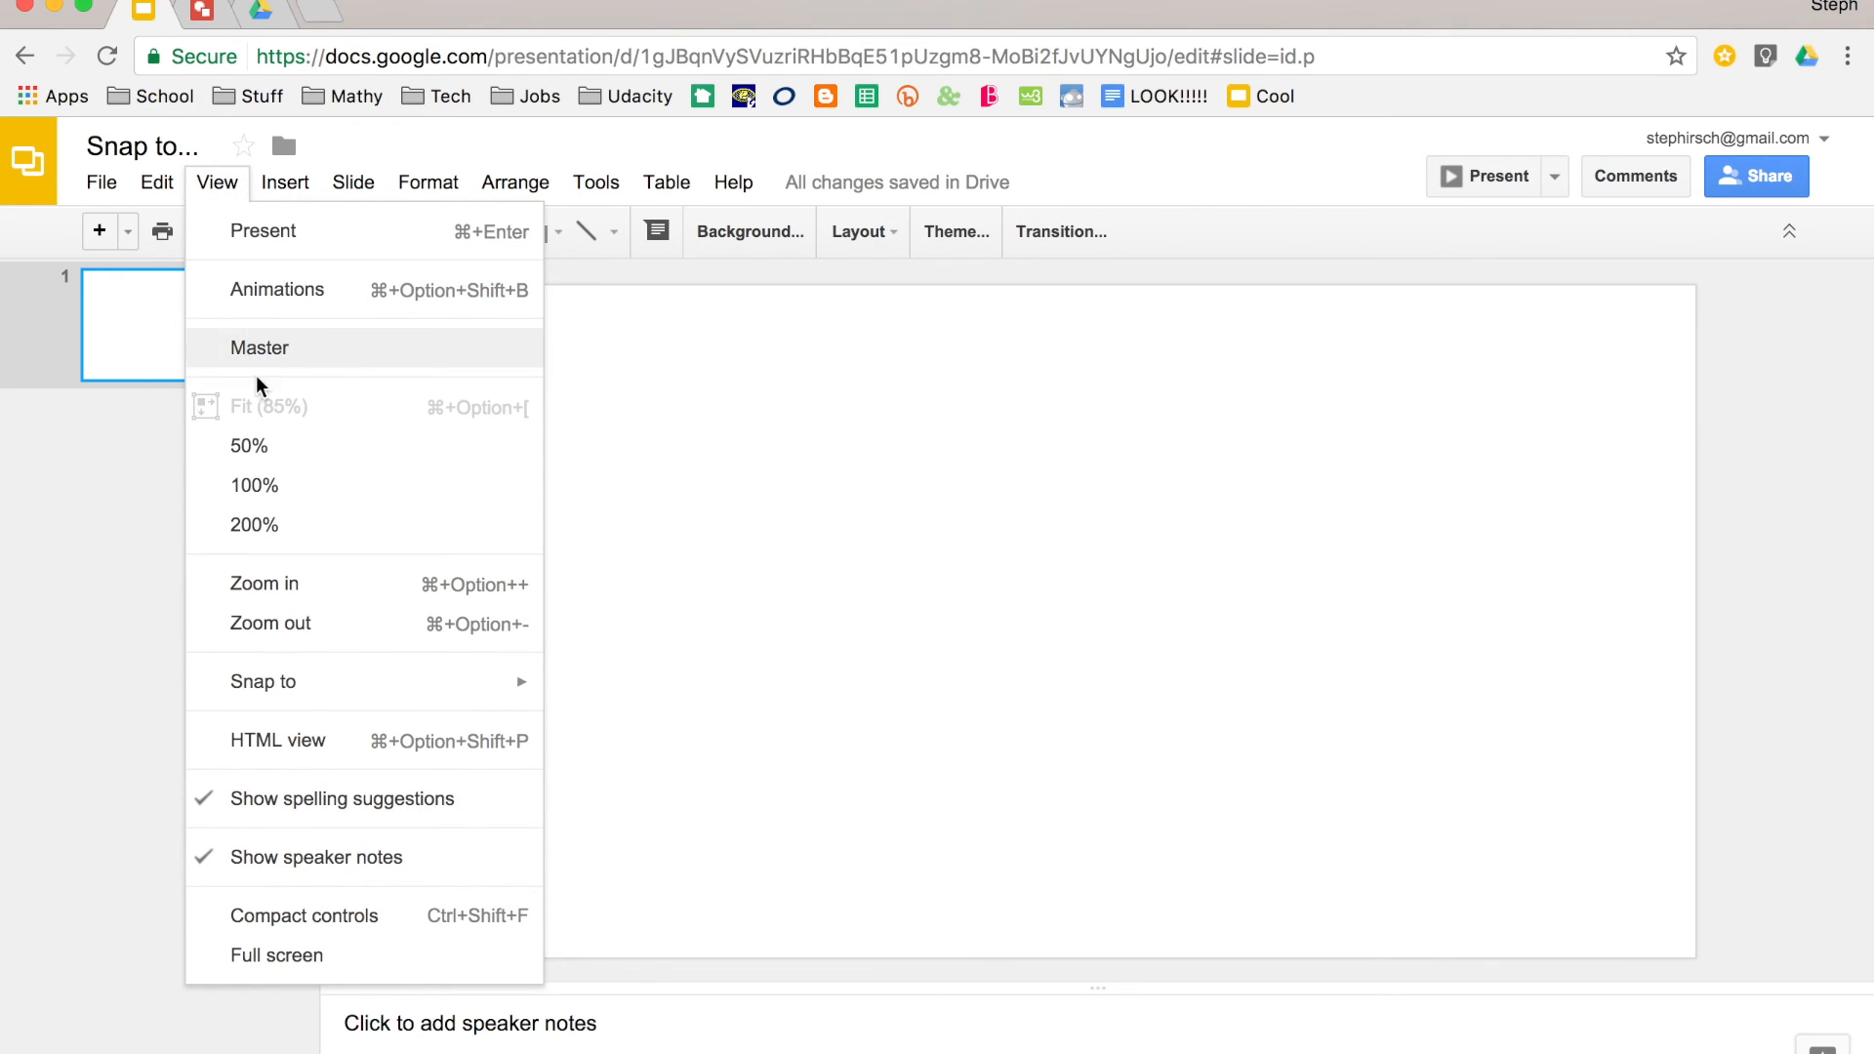
mouse_move(301, 683)
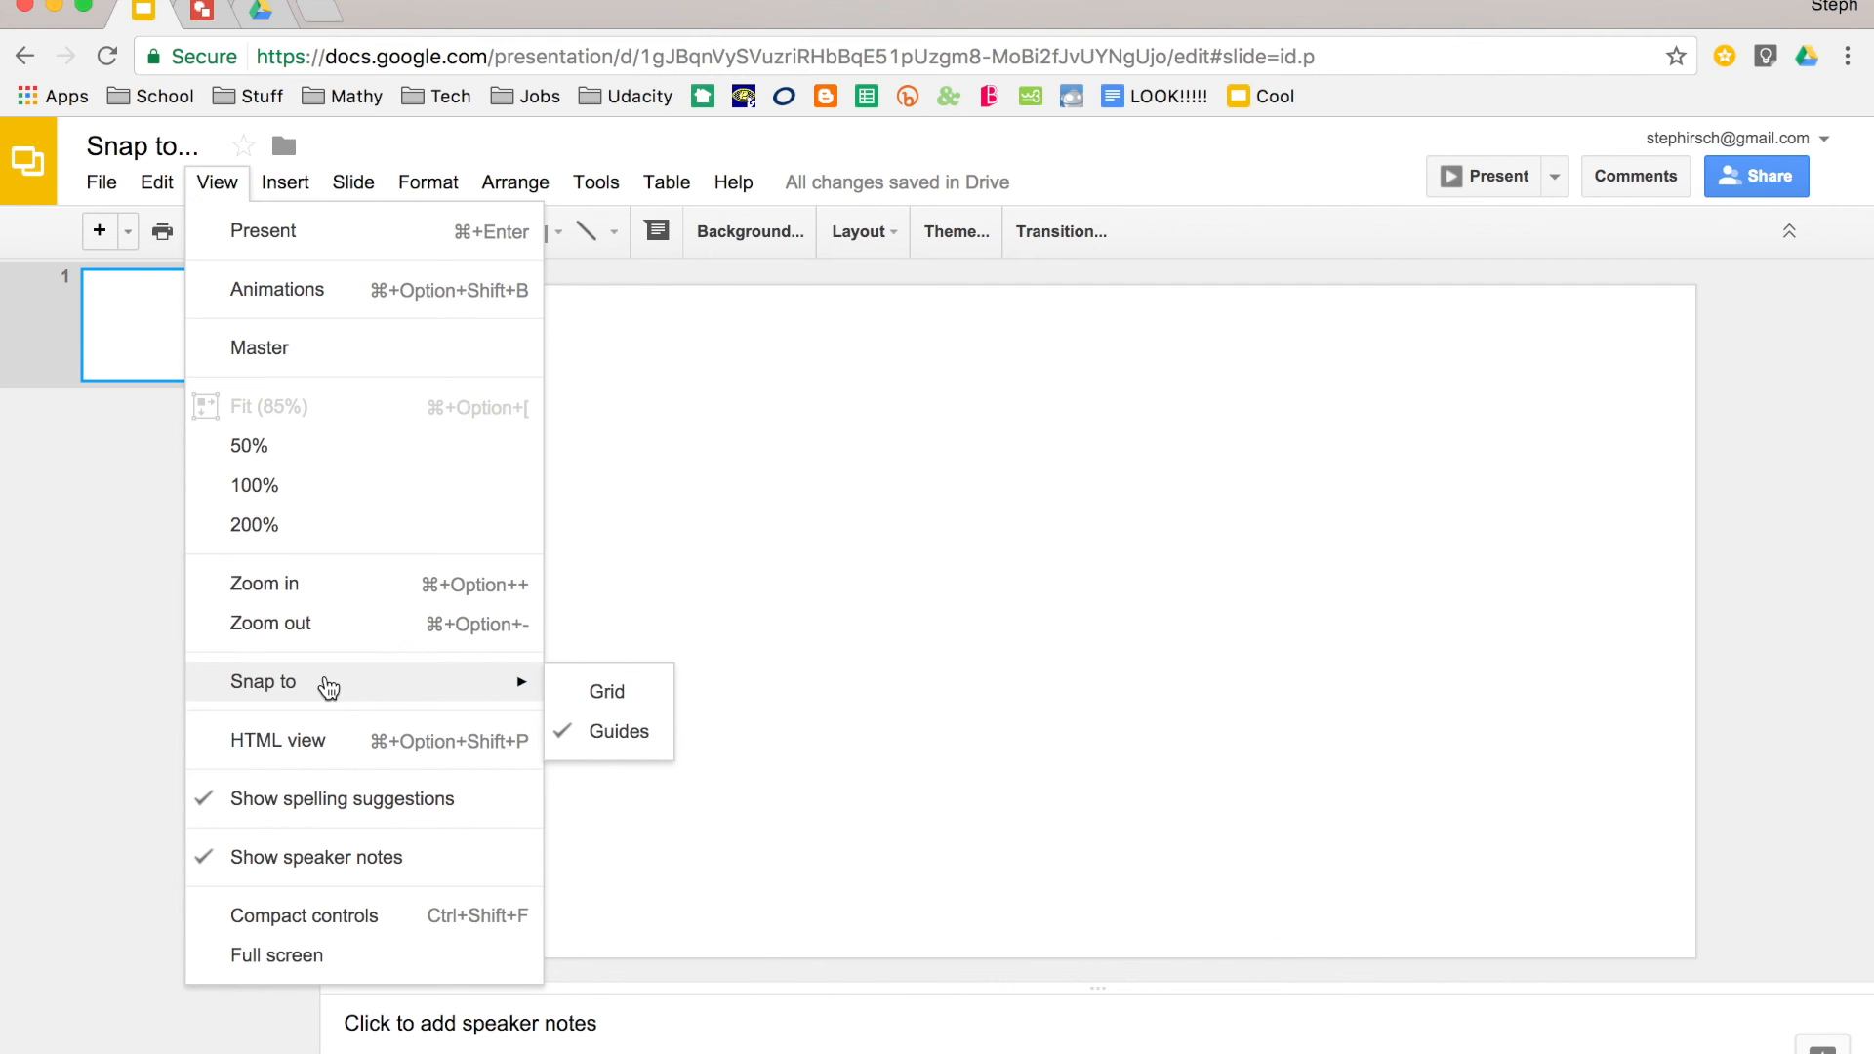
left_click(1229, 633)
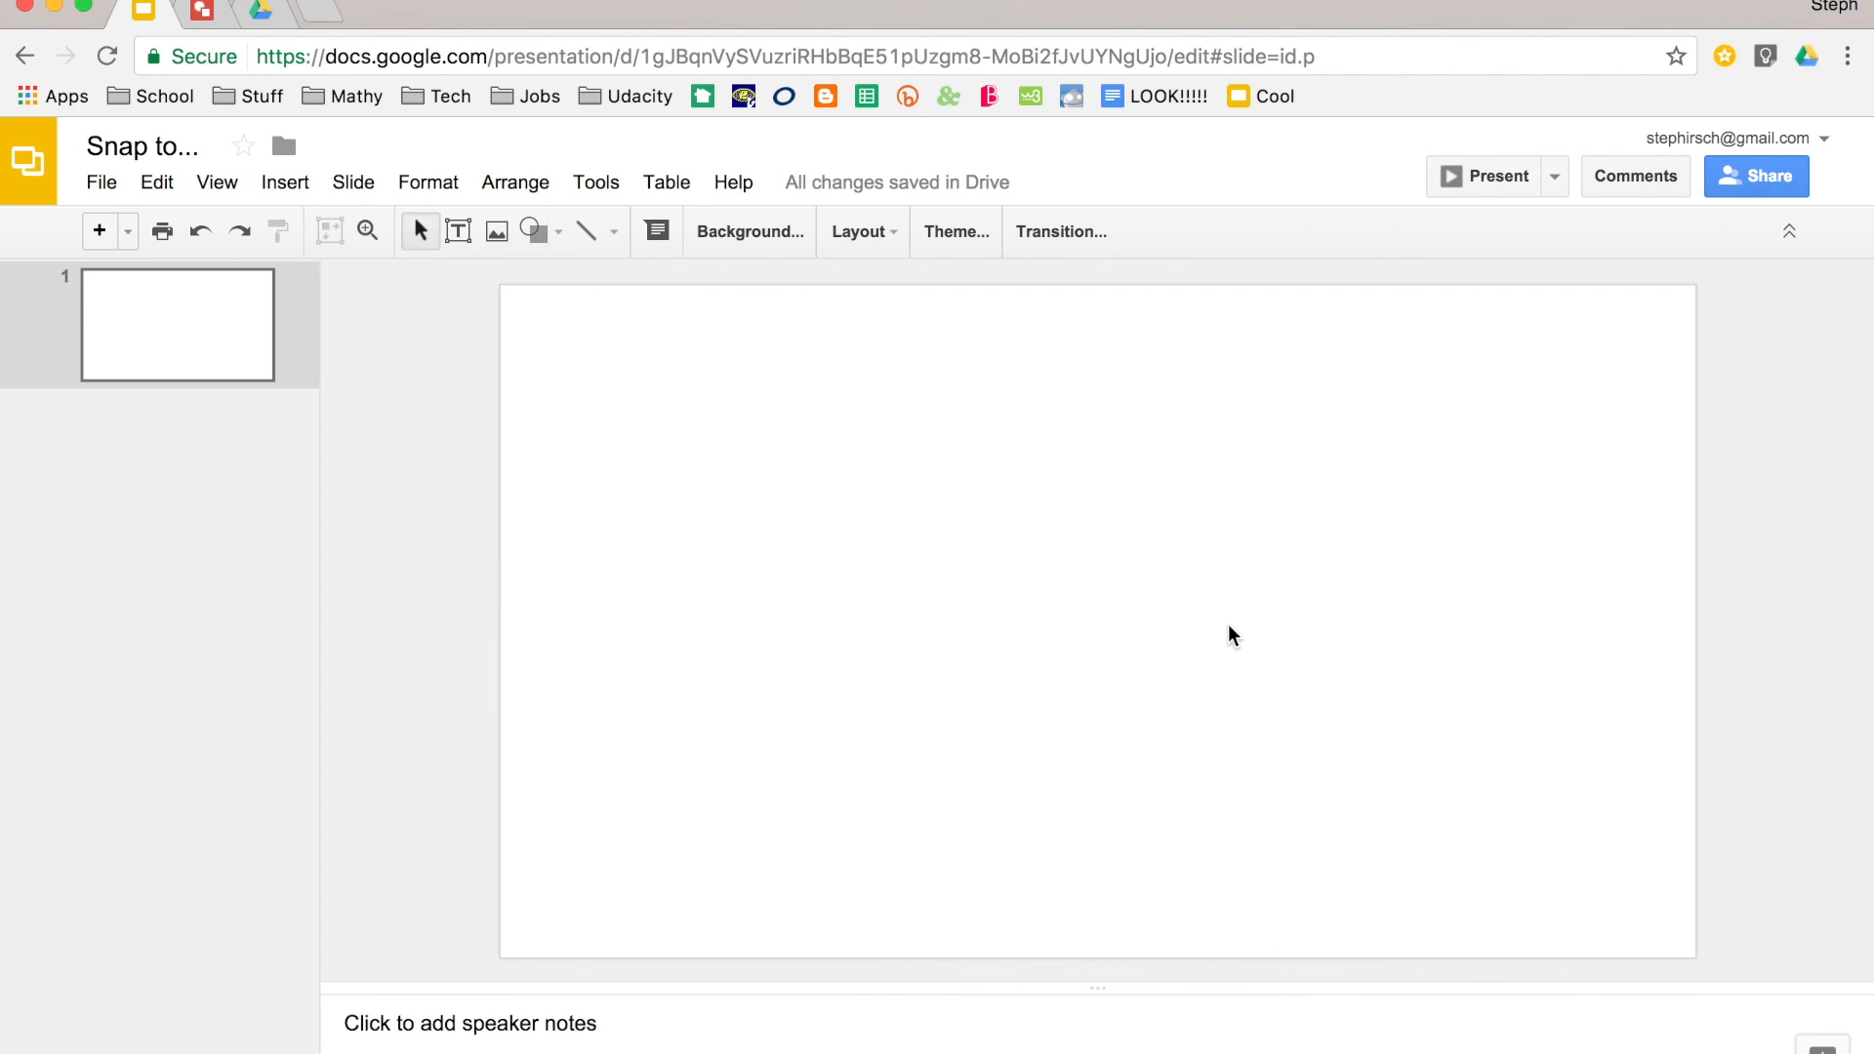